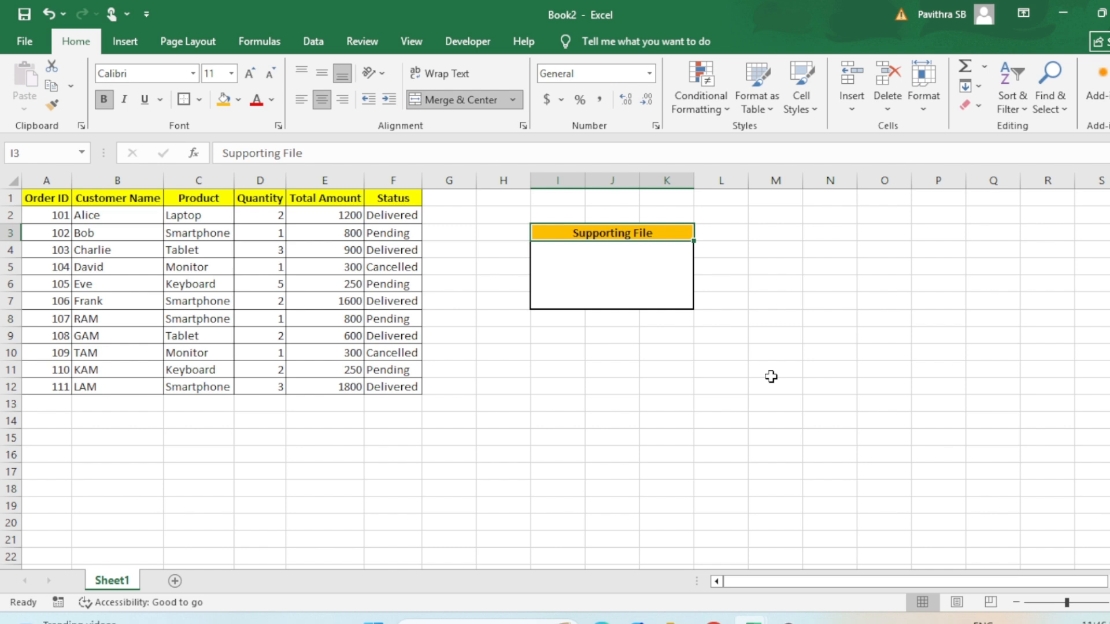
- Select the empty merged cell below the Supporting File header and browse for an existing file to insert as an object
left_click(617, 293)
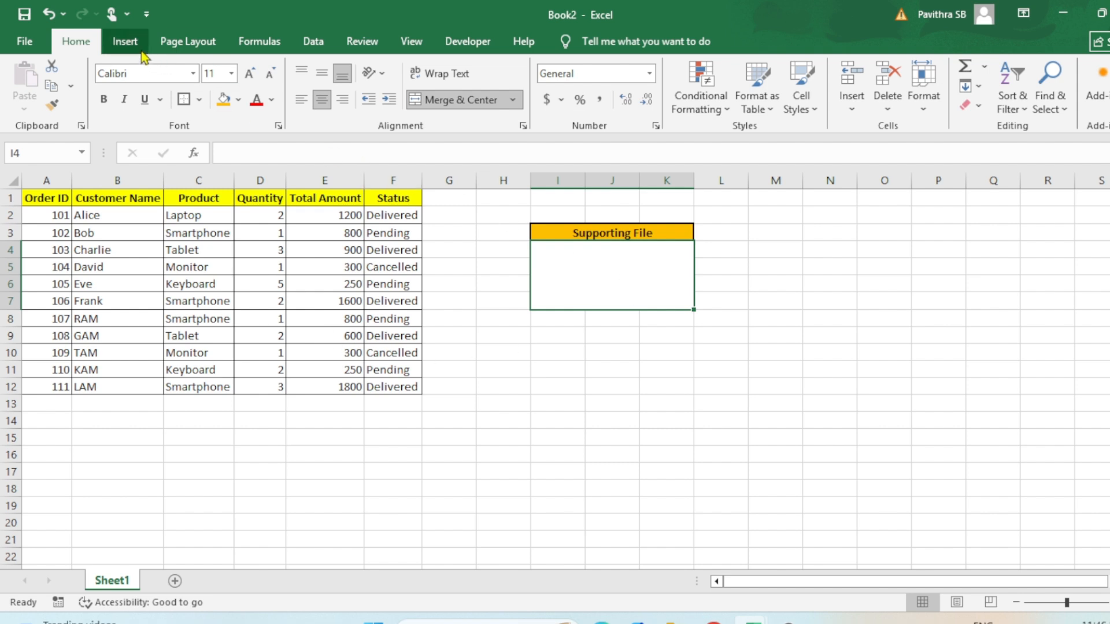
left_click(125, 42)
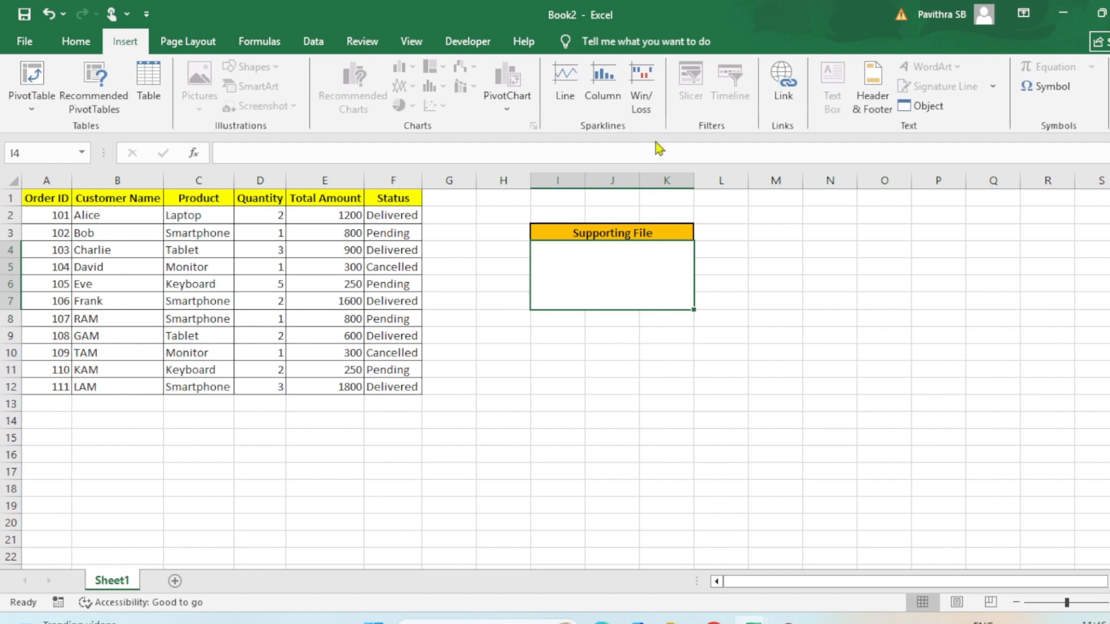
left_click(921, 110)
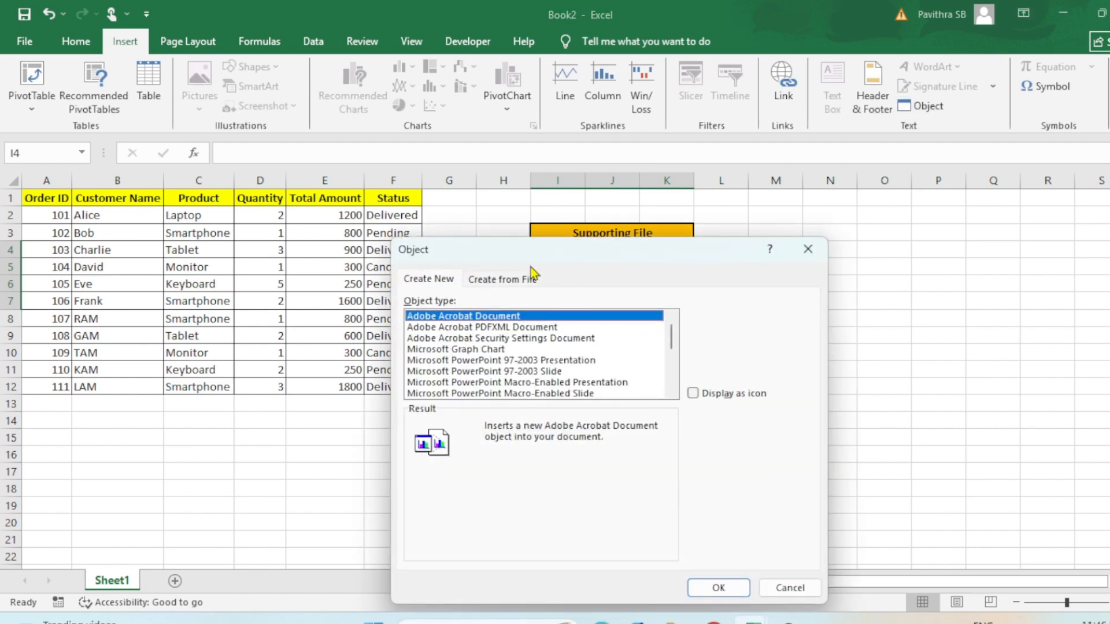
left_click(528, 285)
left_click(724, 318)
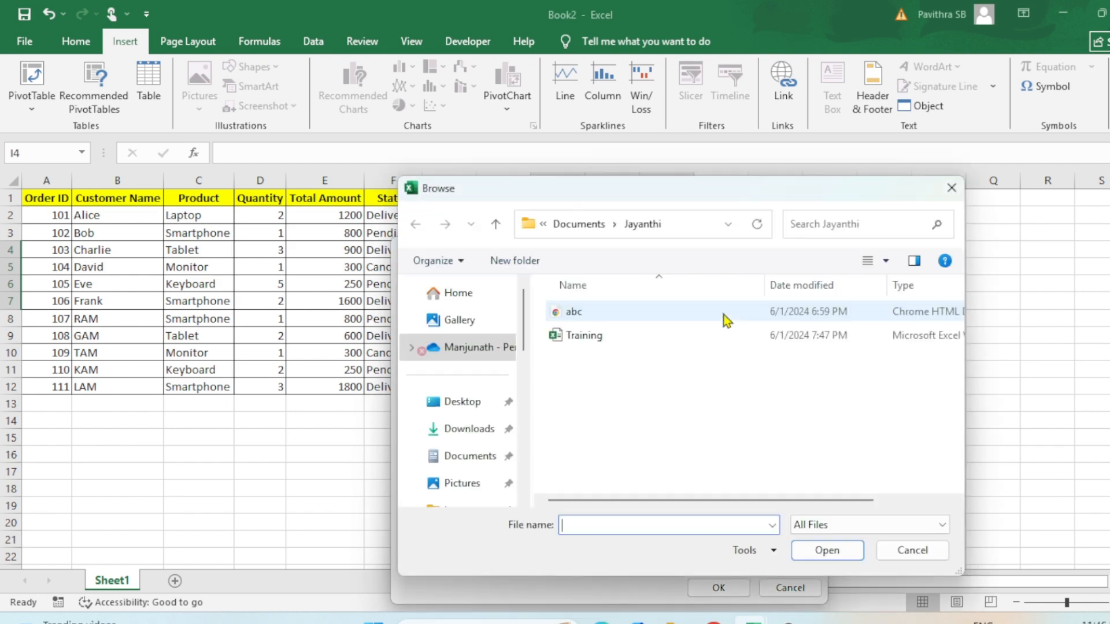
- Copy the path of the Sales folder from File Explorer and go to that folder in the Browse dialog
mouse_move(677, 621)
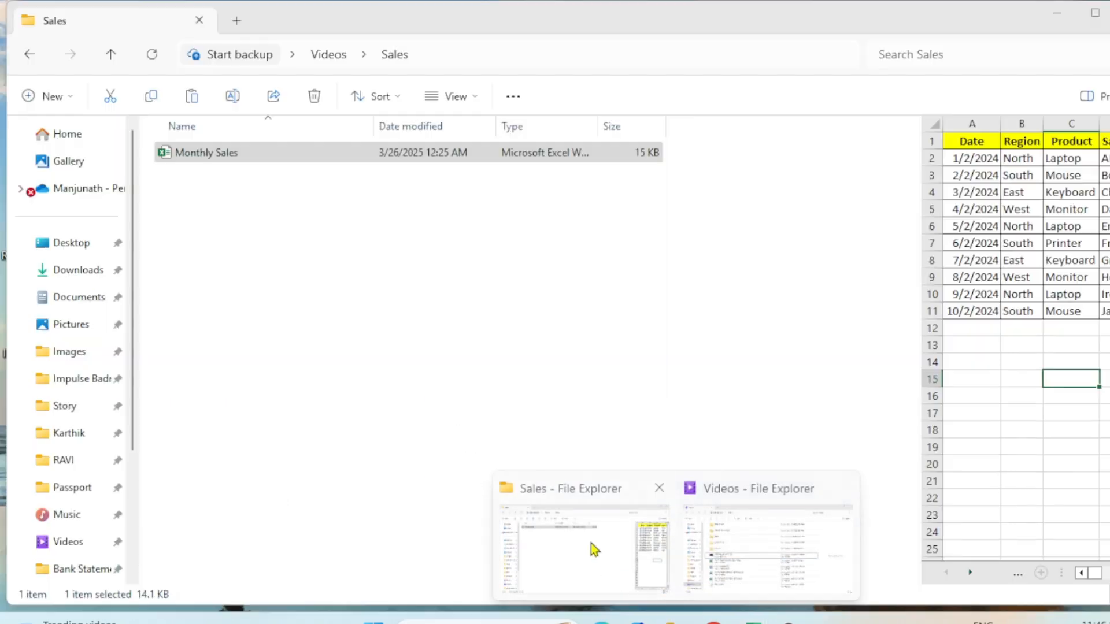
left_click(591, 543)
left_click(547, 48)
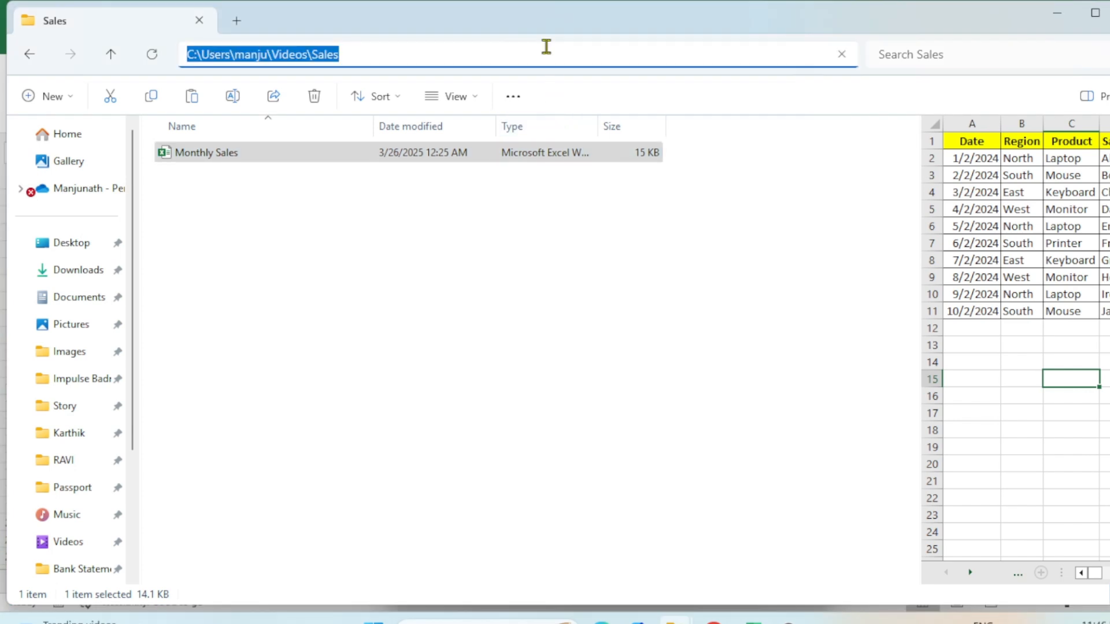
key("ctrl+c")
key("alt+Tab")
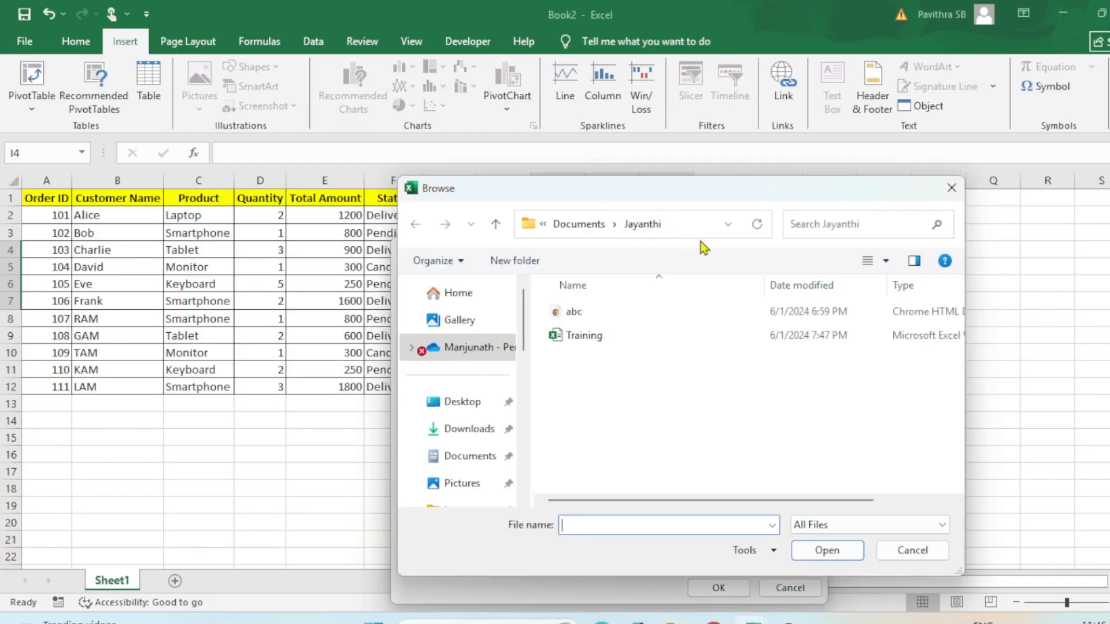
left_click(694, 227)
key("ctrl+v")
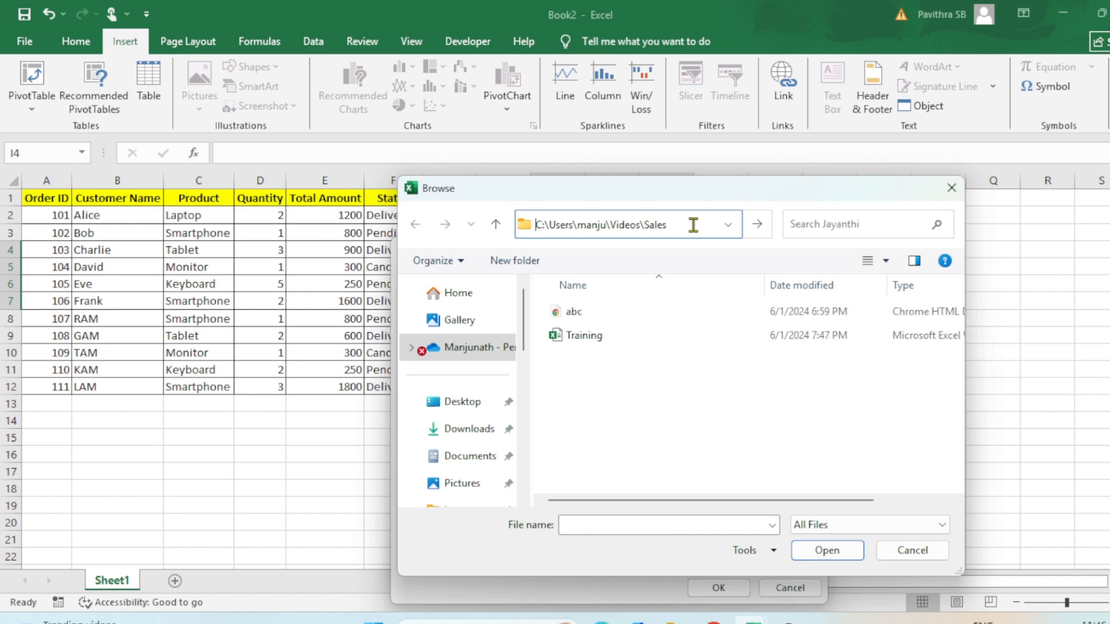
key("Return")
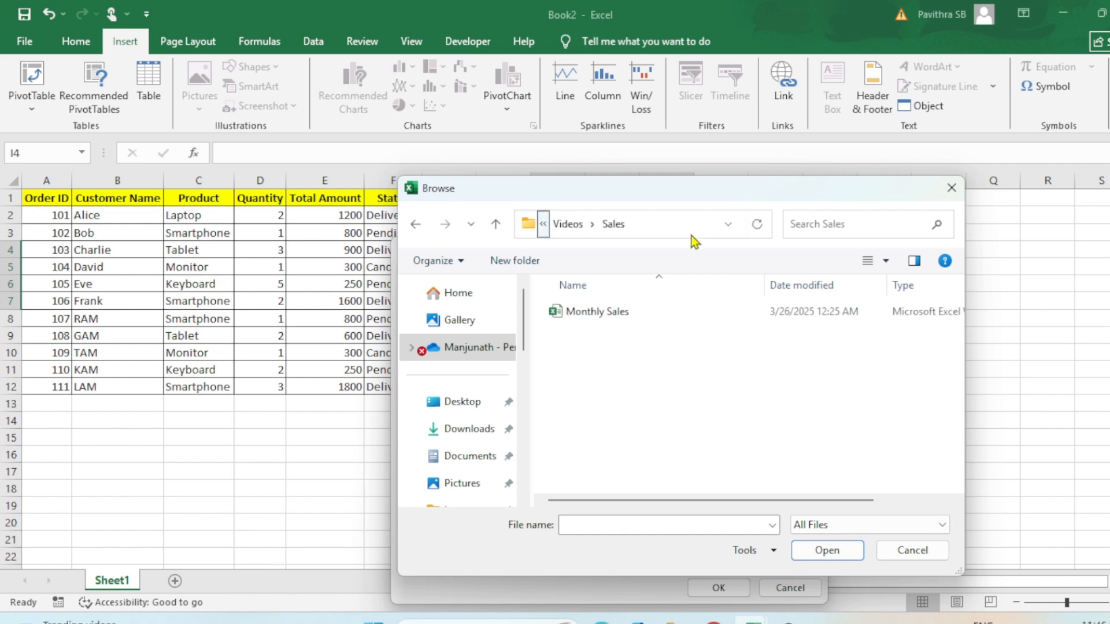
- Try to insert the Monthly Sales workbook as an object displayed as an icon, and dismiss the resulting message
left_click(621, 315)
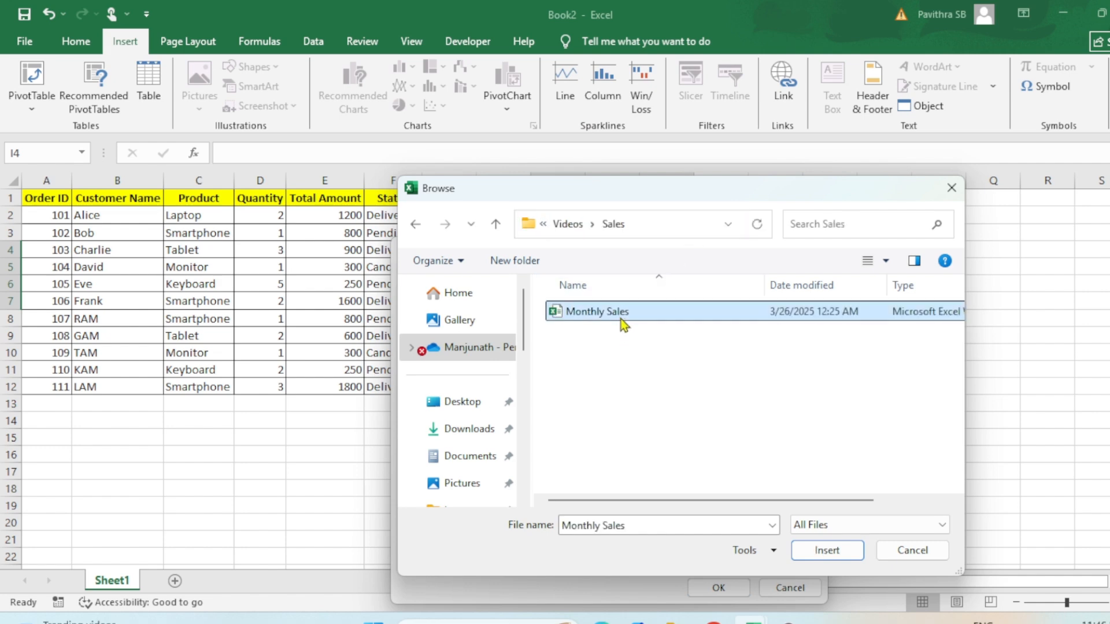
left_click(843, 553)
left_click(737, 395)
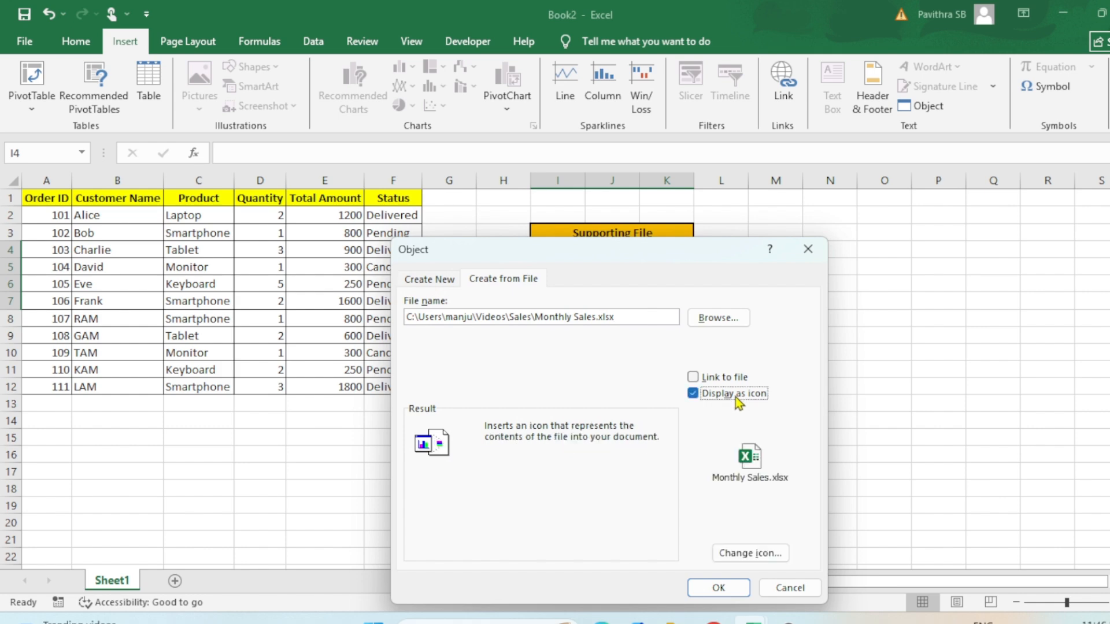
left_click(717, 588)
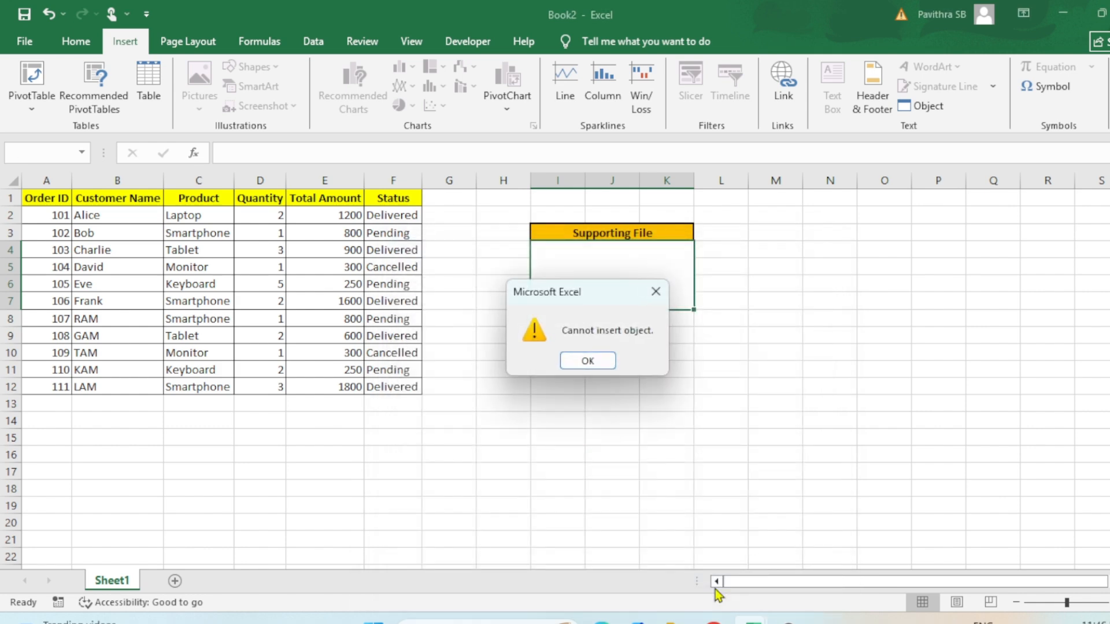
left_click(587, 363)
- In the advanced Excel options, set the display option for objects in the Book2 workbook to All and apply it
mouse_move(753, 622)
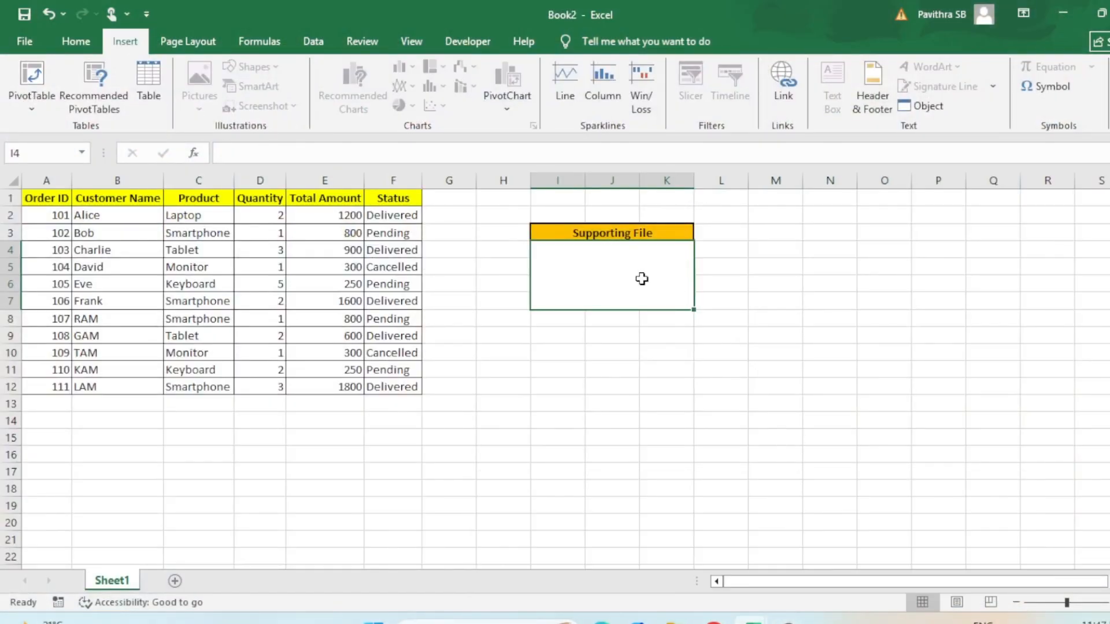
left_click(23, 43)
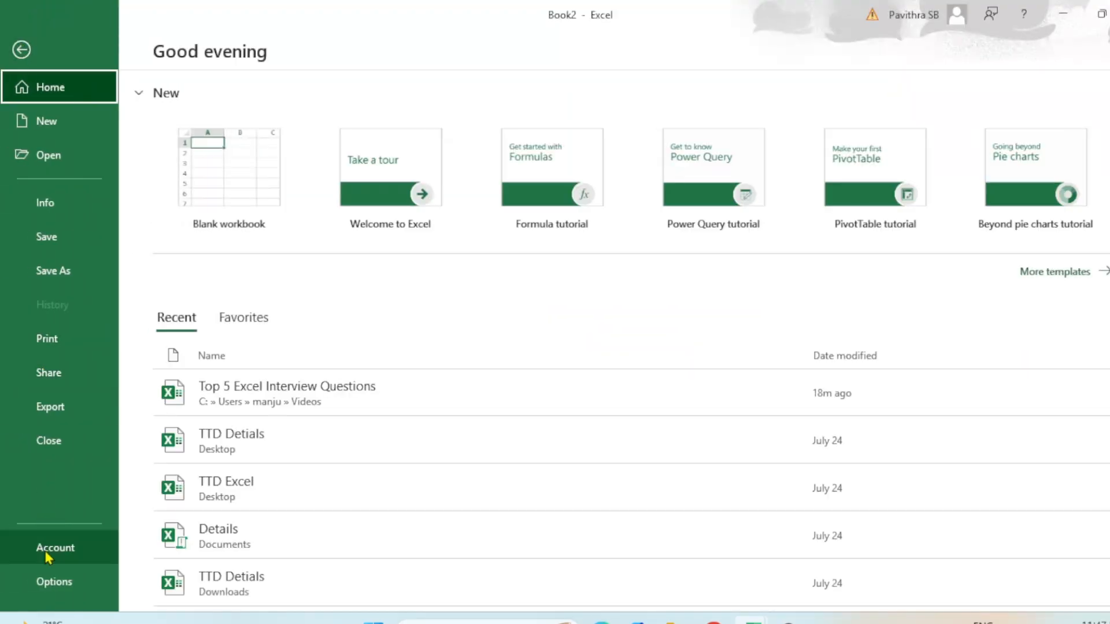
left_click(64, 599)
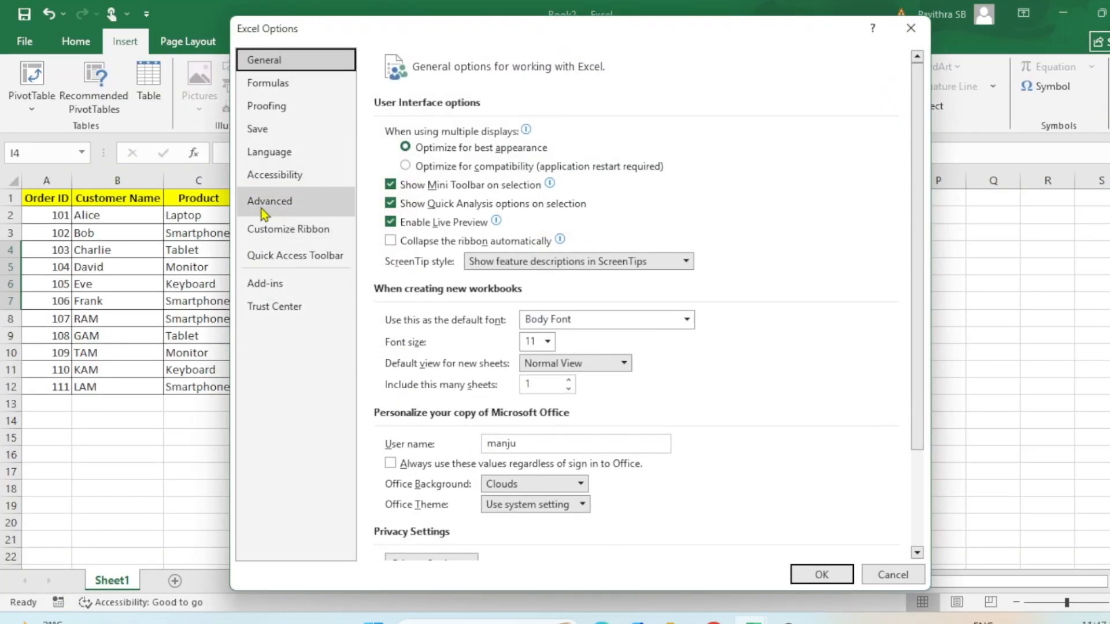
left_click(263, 202)
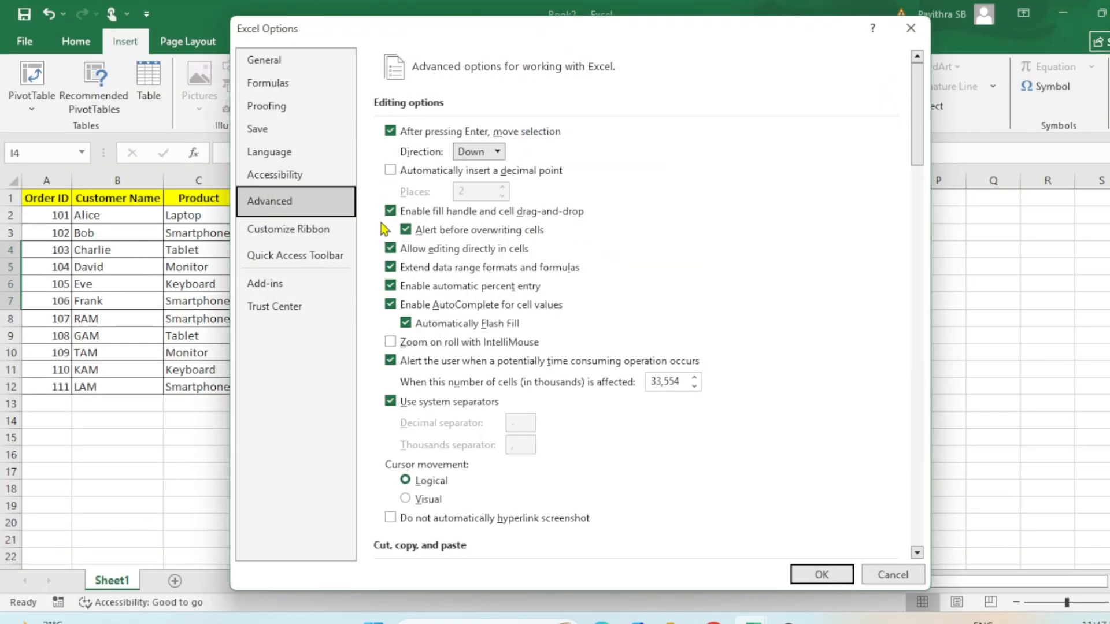
left_click(917, 554)
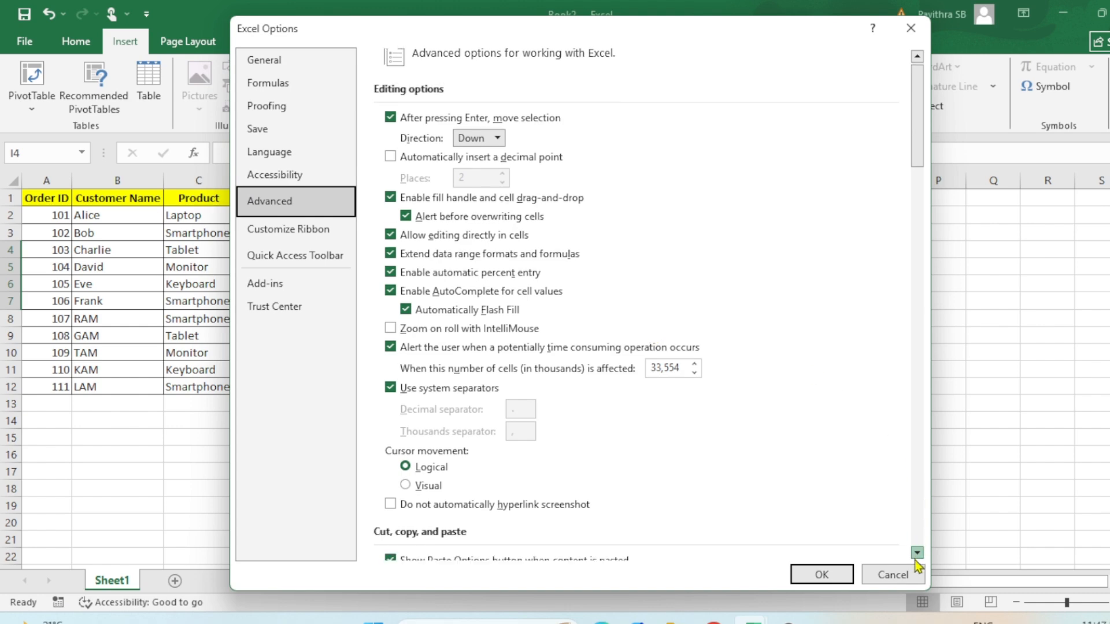
left_click(916, 558)
left_click(916, 558)
left_click(916, 558)
left_click(916, 558)
left_click(915, 558)
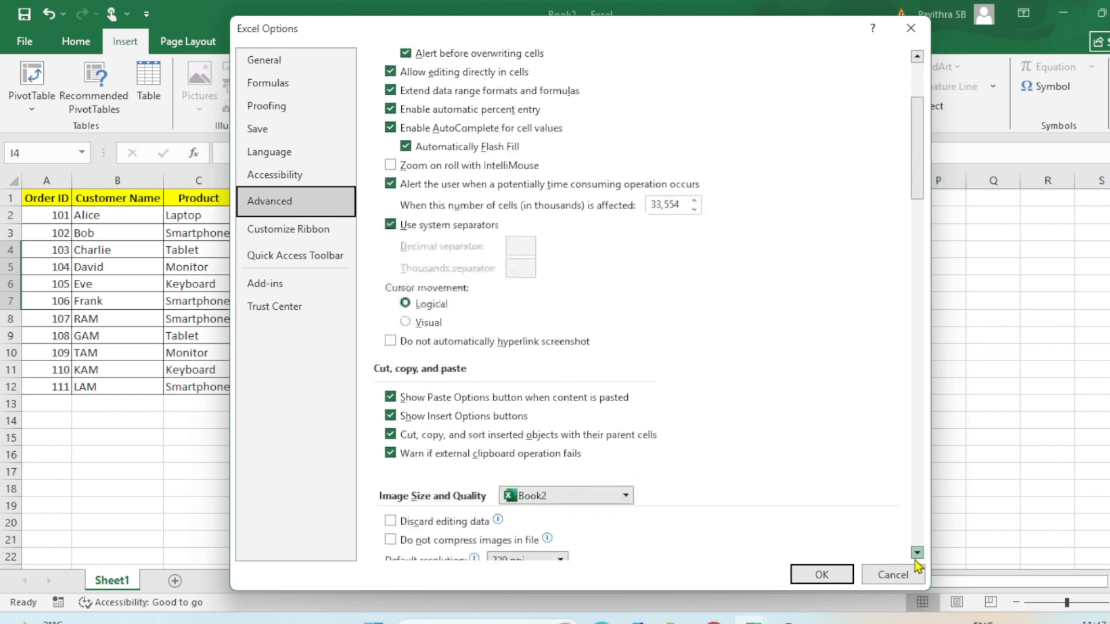
left_click(917, 559)
left_click(916, 558)
left_click(916, 559)
left_click(917, 558)
left_click(917, 559)
left_click(917, 559)
left_click(917, 558)
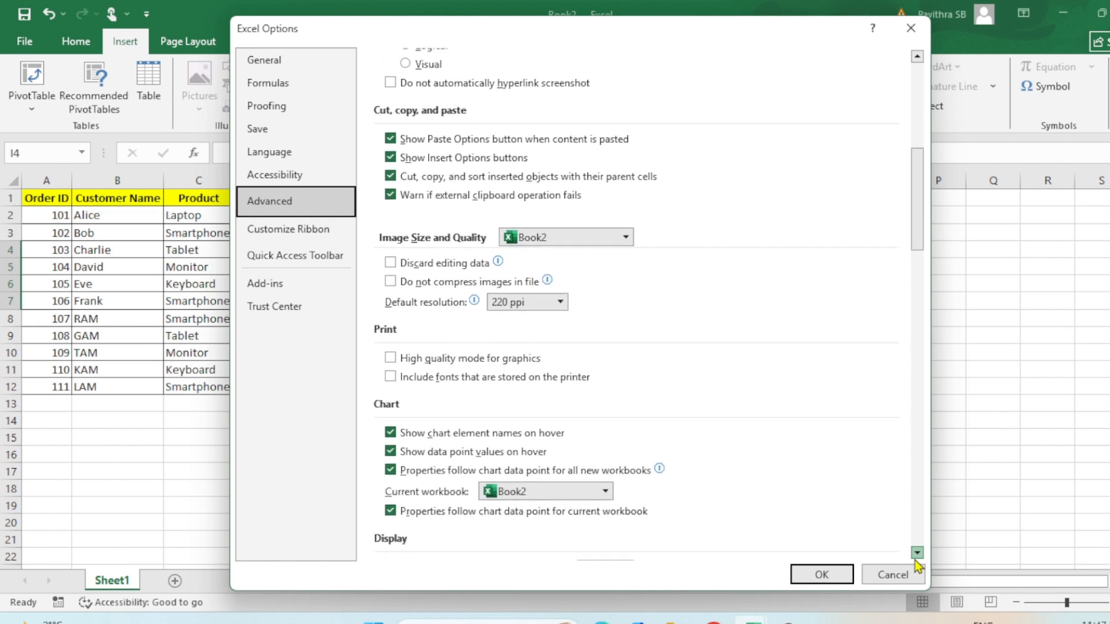
left_click(917, 558)
left_click(916, 558)
left_click(916, 559)
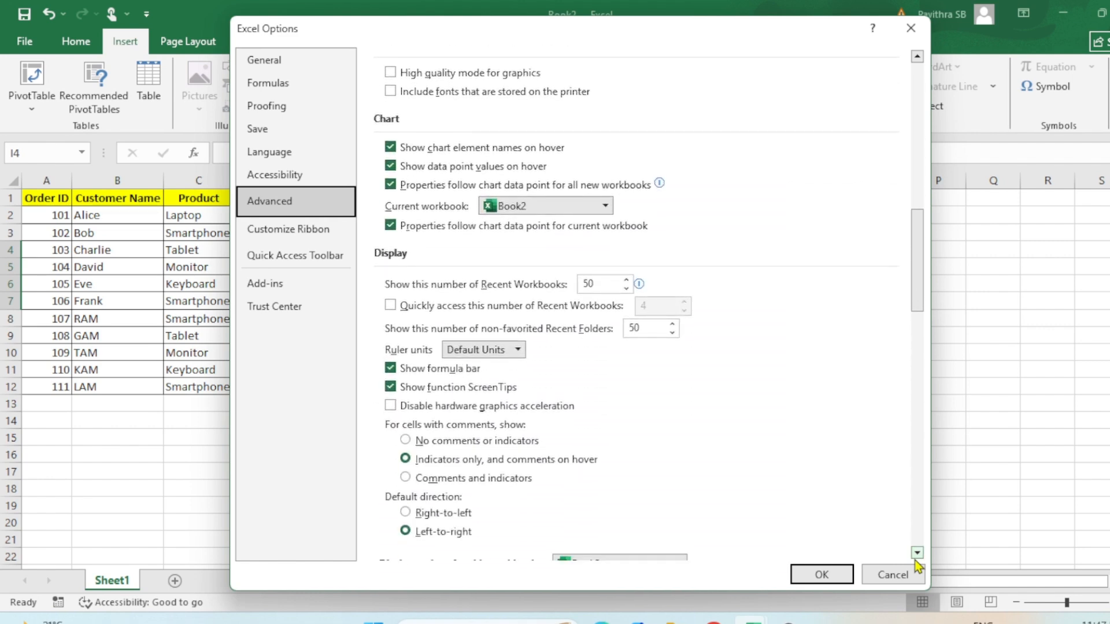
left_click(916, 558)
left_click(917, 558)
left_click(916, 559)
left_click(916, 559)
left_click(916, 559)
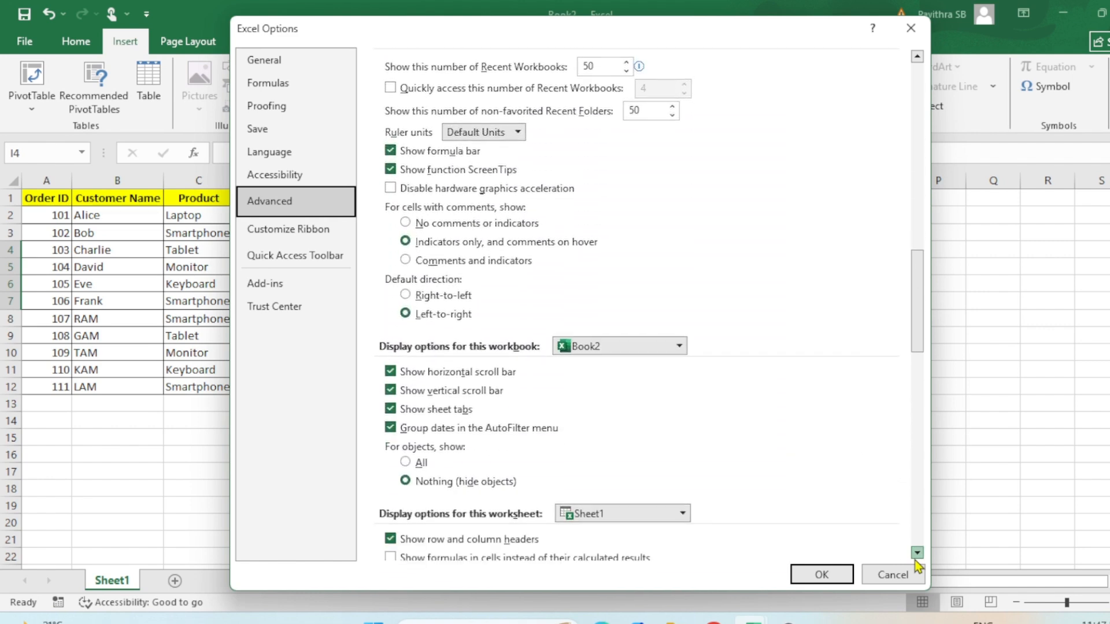
left_click(917, 558)
left_click(916, 559)
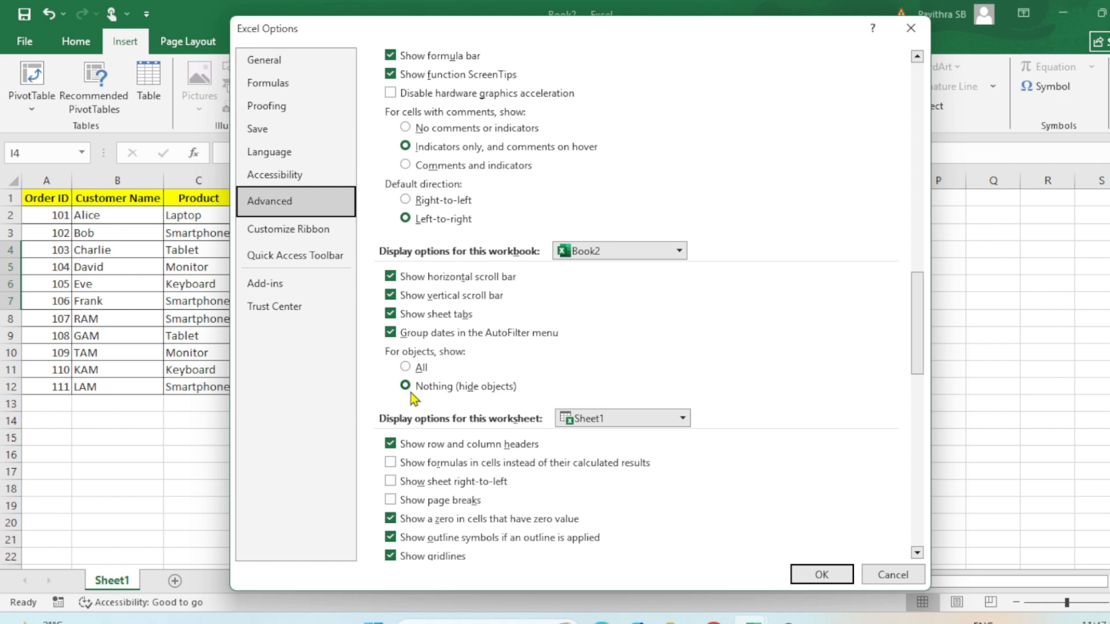
left_click(407, 367)
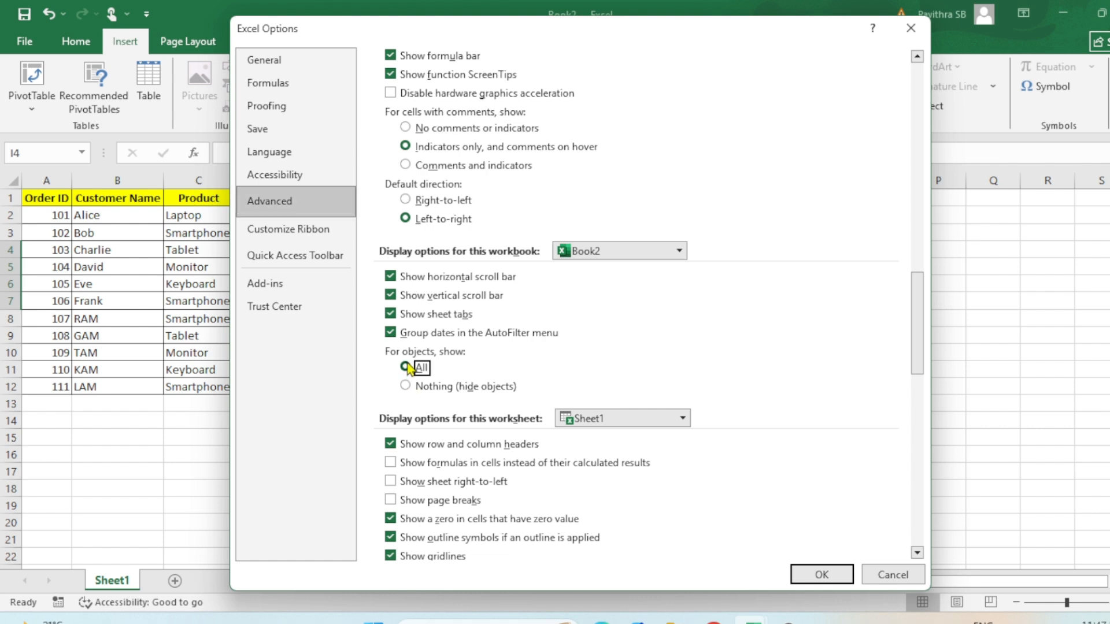
left_click(822, 569)
left_click(821, 572)
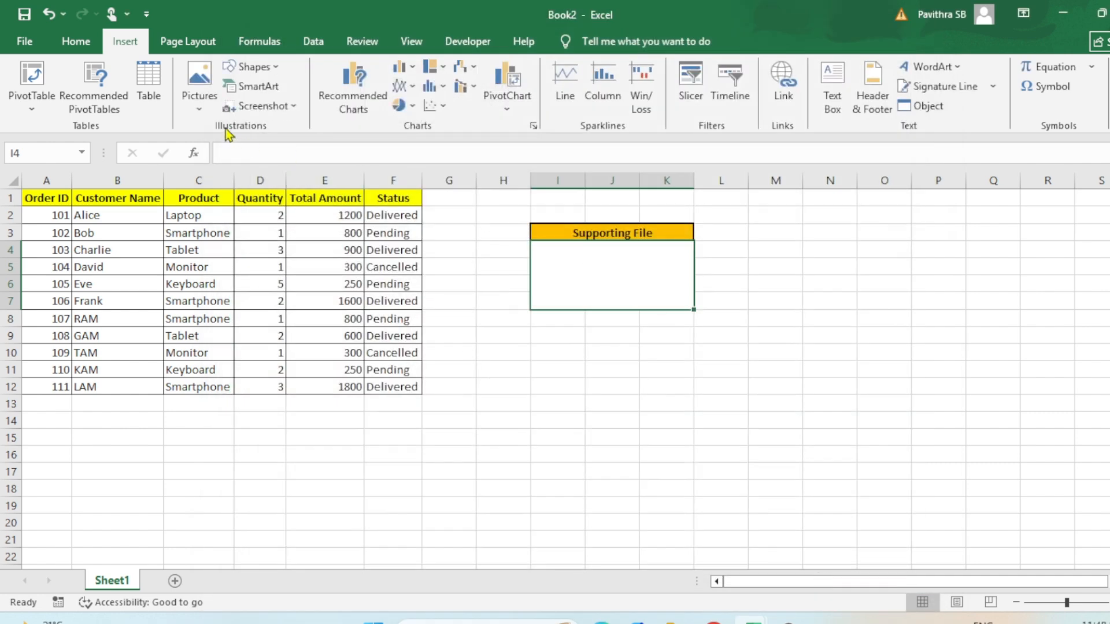
- Insert the Monthly Sales workbook from the Sales folder as an embedded object displayed as an icon
left_click(924, 106)
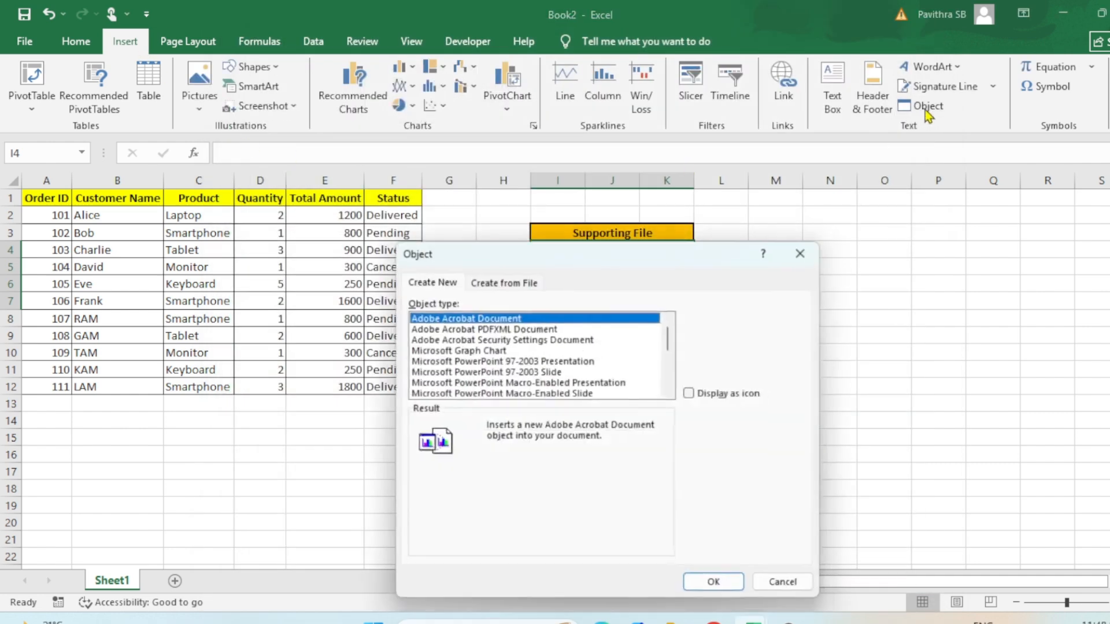
left_click(519, 281)
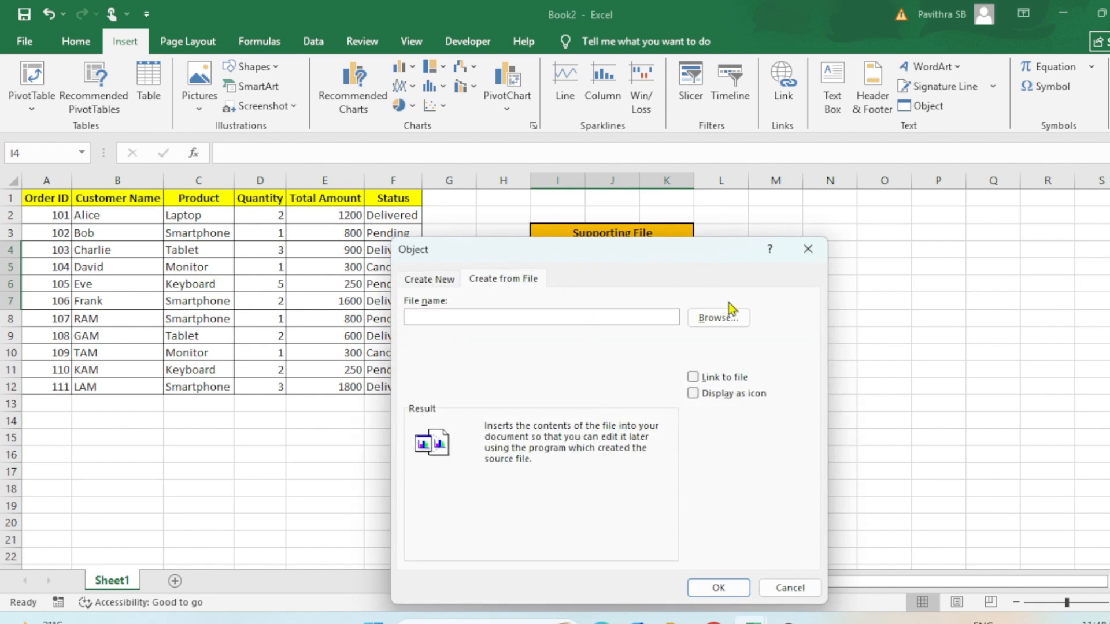
left_click(727, 319)
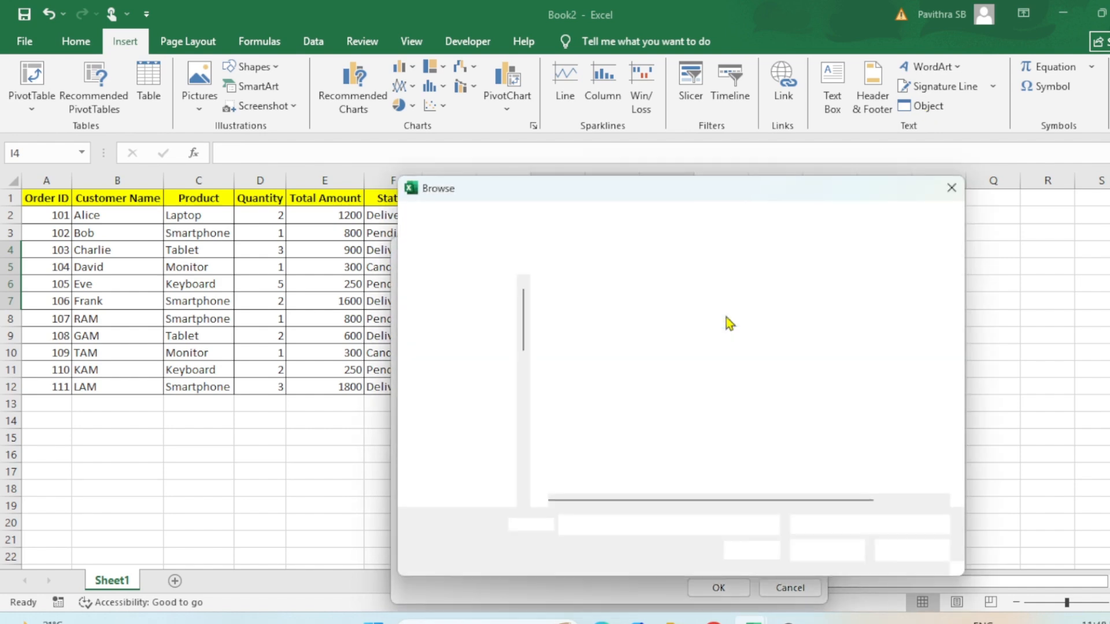
left_click(627, 312)
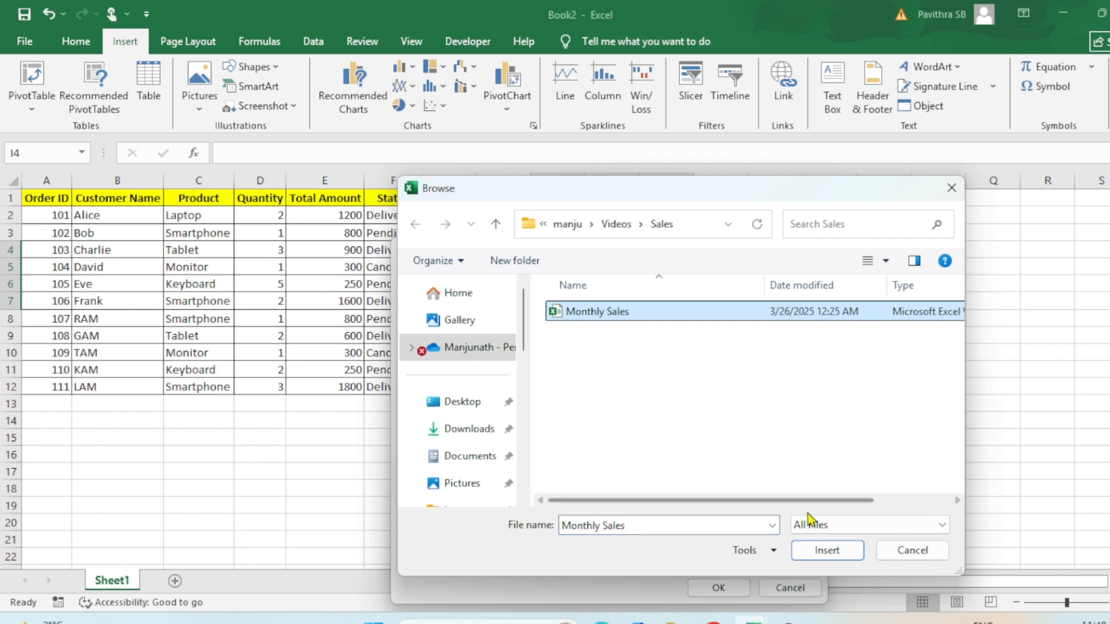
left_click(816, 550)
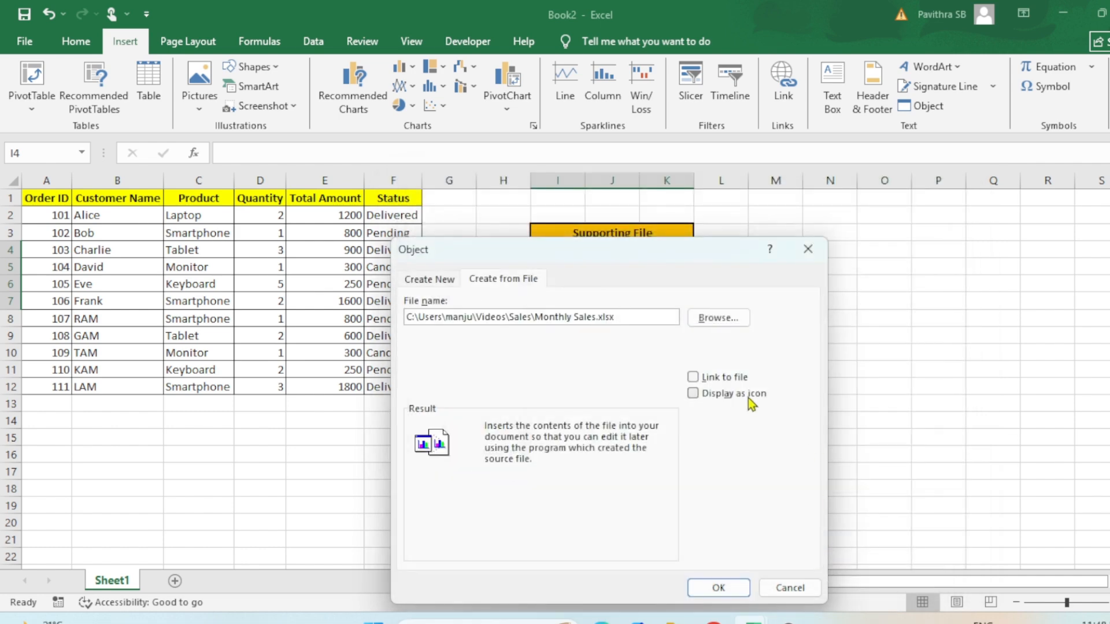
left_click(748, 398)
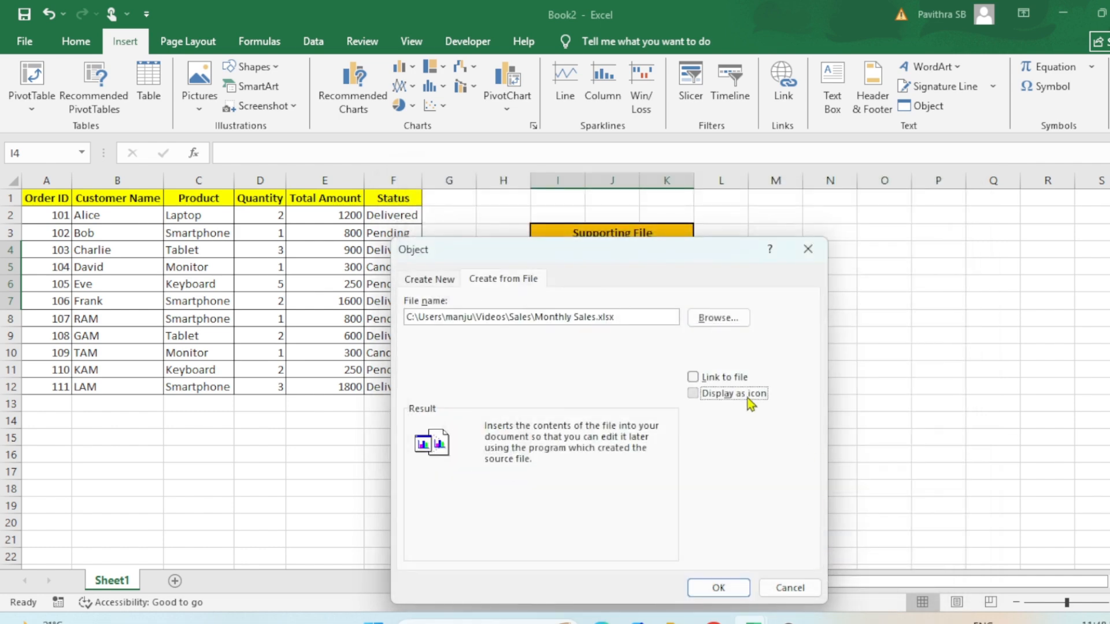
left_click(727, 592)
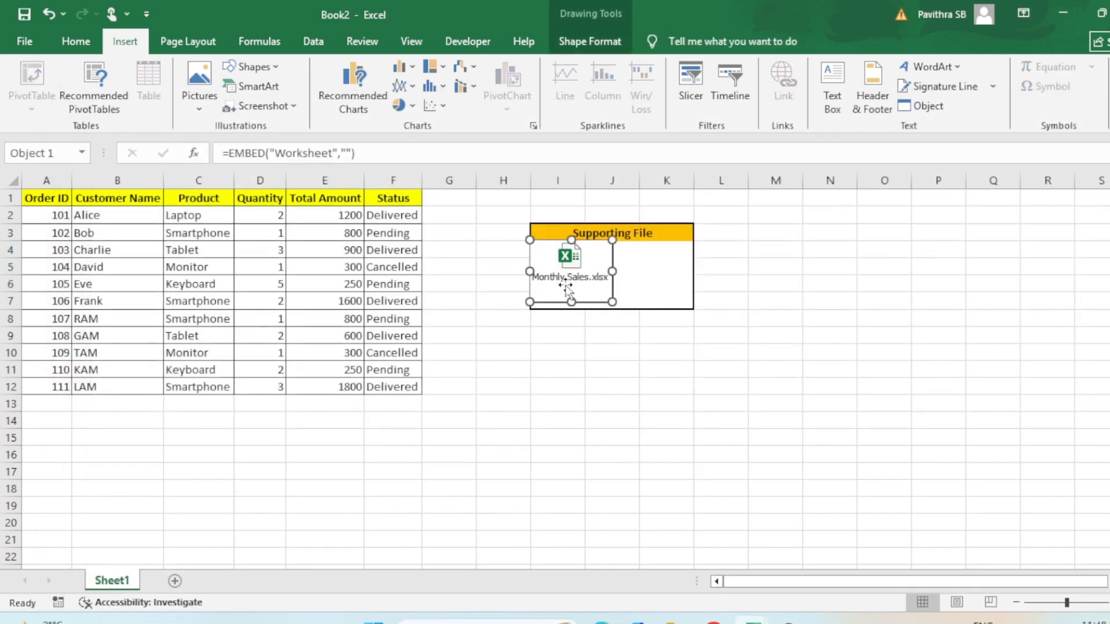
- Move the Monthly Sales.xlsx icon to about the middle of the box below the Supporting File header
left_click_drag(567, 286, 605, 290)
left_click(715, 322)
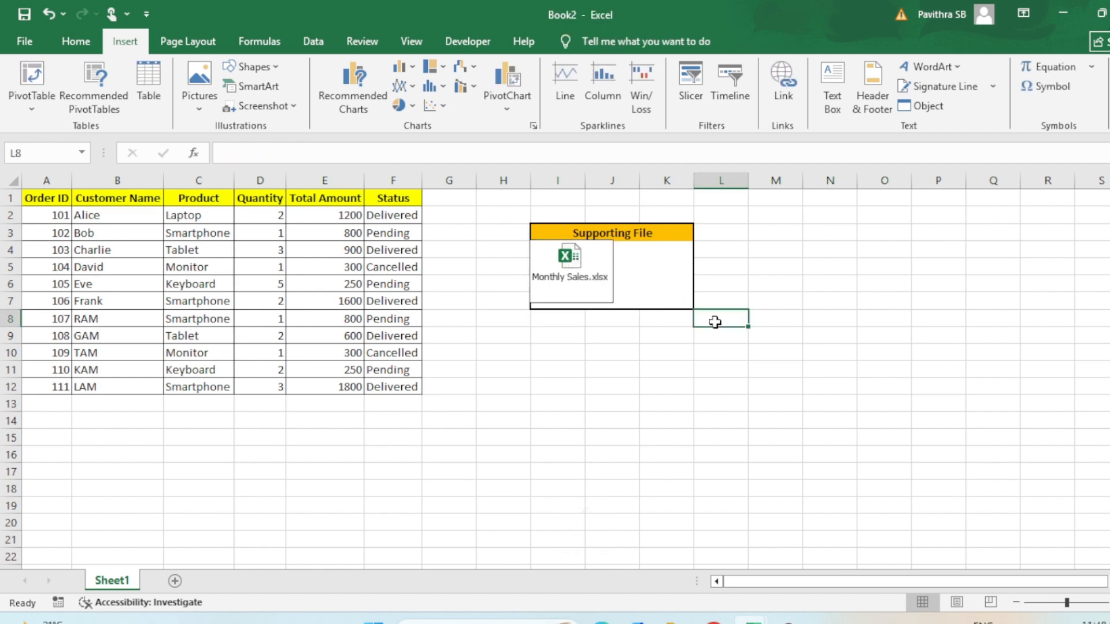
left_click(588, 265)
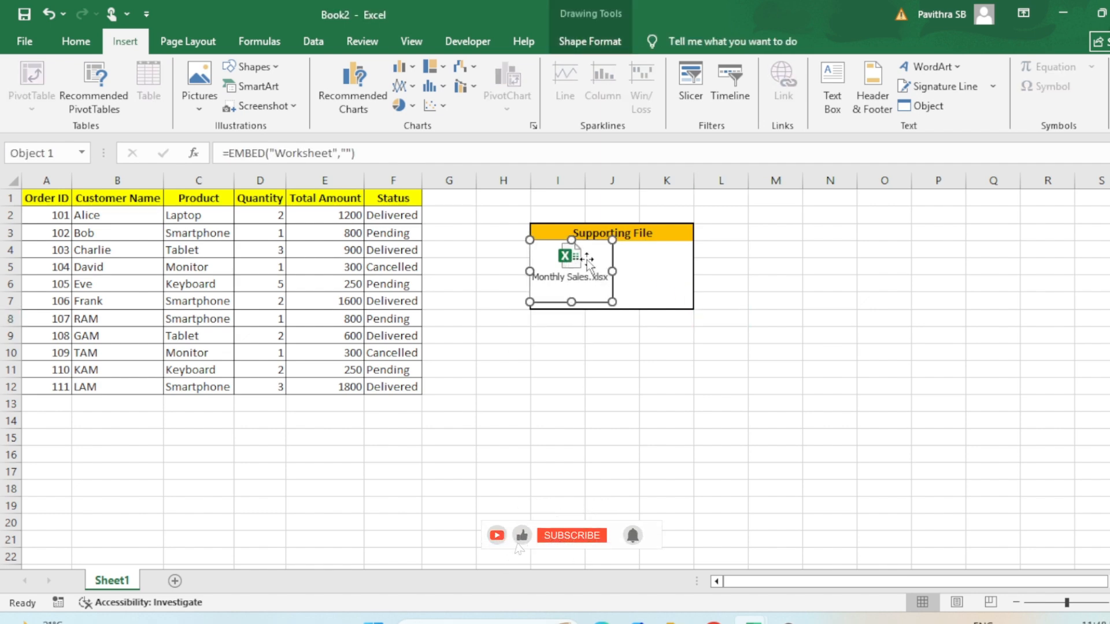
left_click_drag(588, 264, 613, 272)
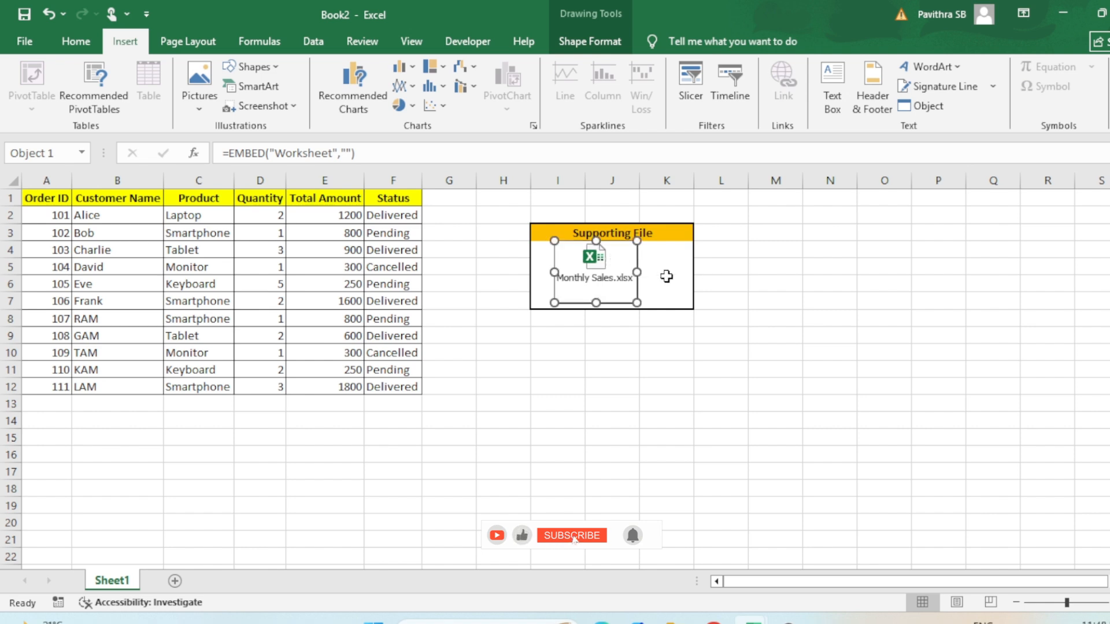
- Open the embedded Monthly Sales.xlsx workbook from its icon, view it in a maximized window, and close it again
right_click(614, 276)
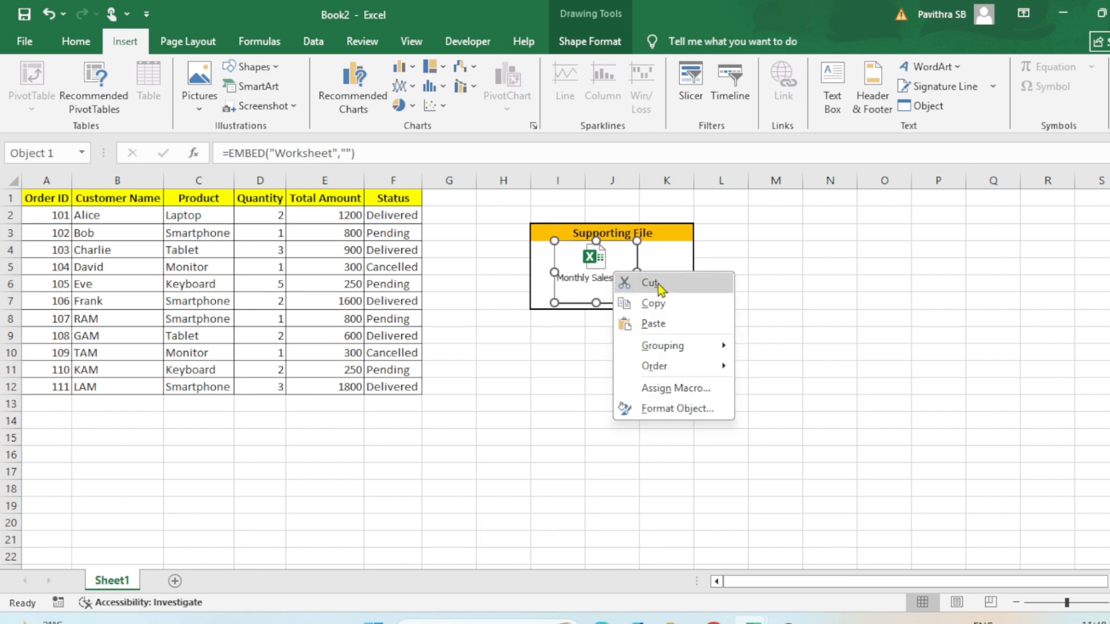
double_click(604, 263)
right_click(608, 268)
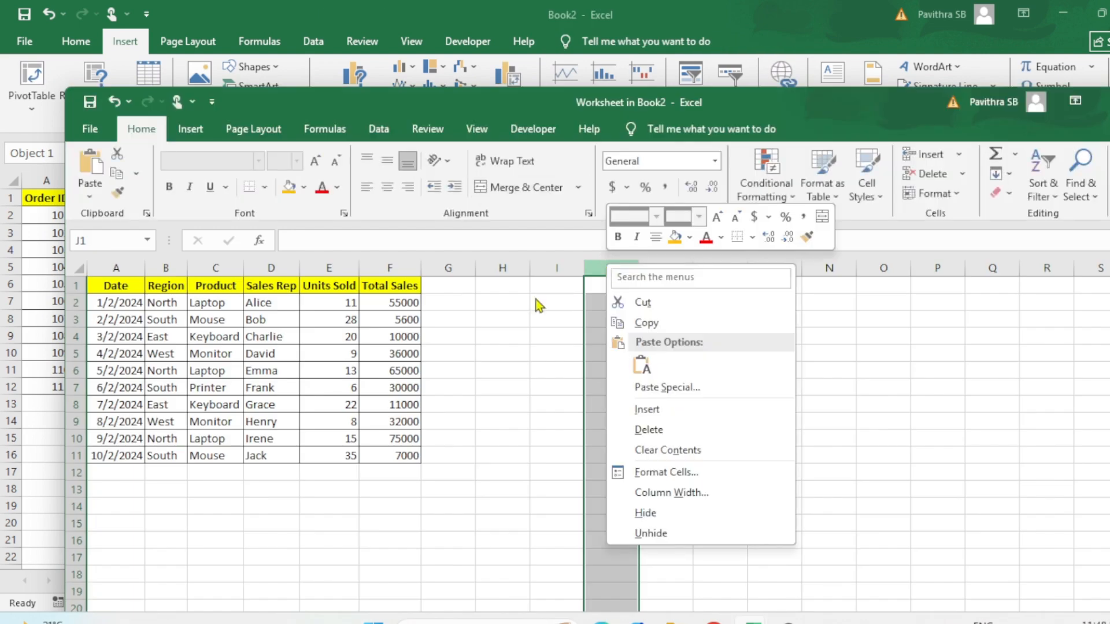
left_click(898, 107)
right_click(898, 107)
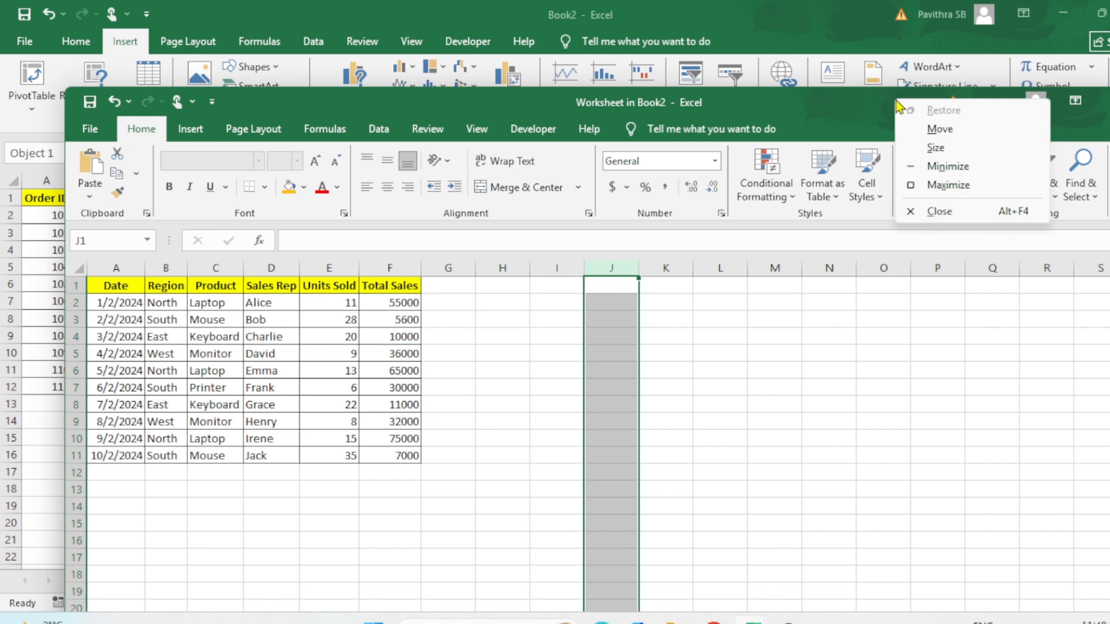
left_click(790, 107)
double_click(792, 110)
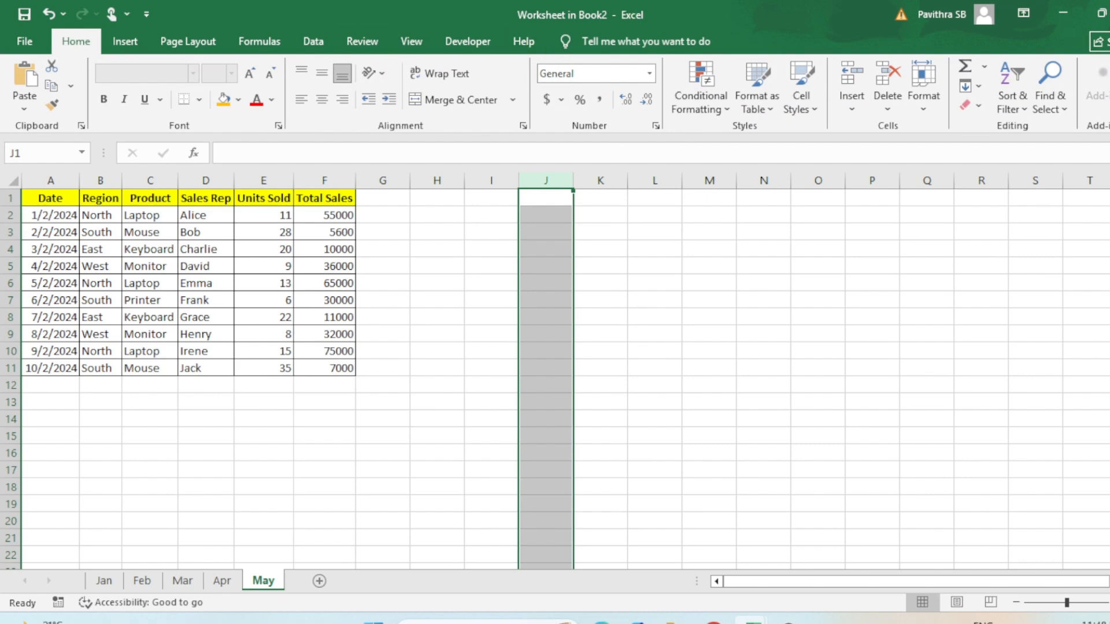
left_click(1109, 13)
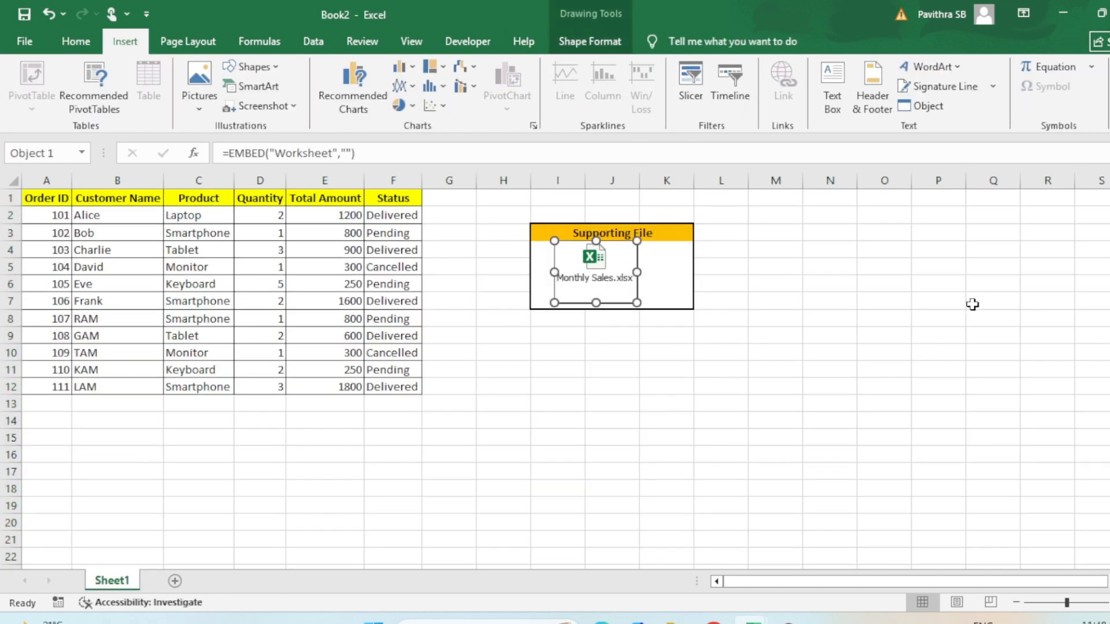
left_click(973, 304)
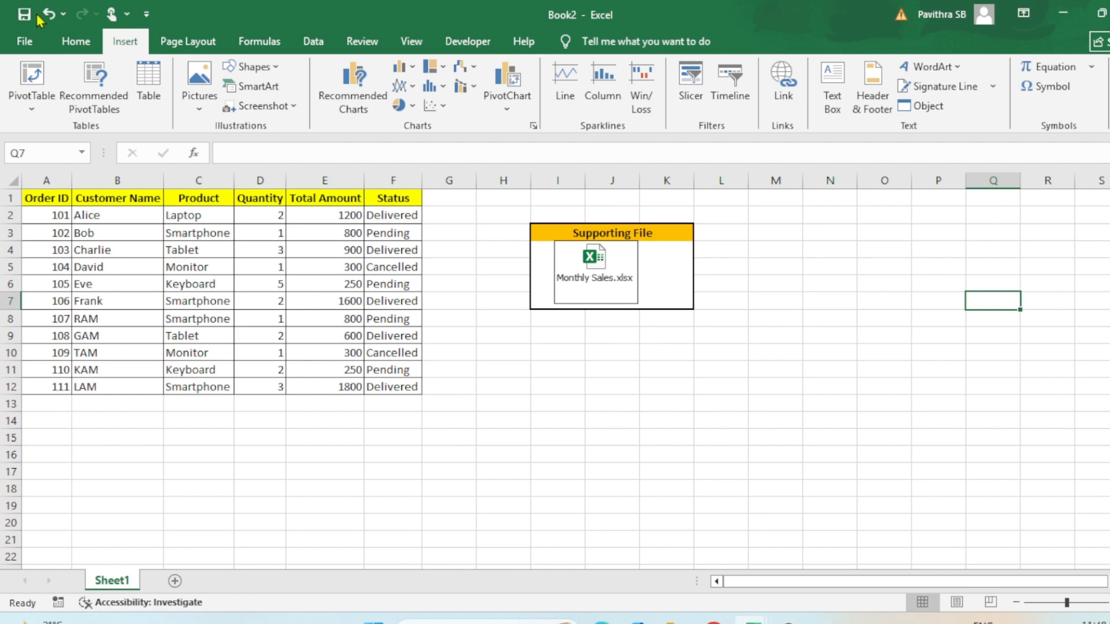
- Open the advanced Excel options and look through the full list of settings from start to end and back
left_click(27, 45)
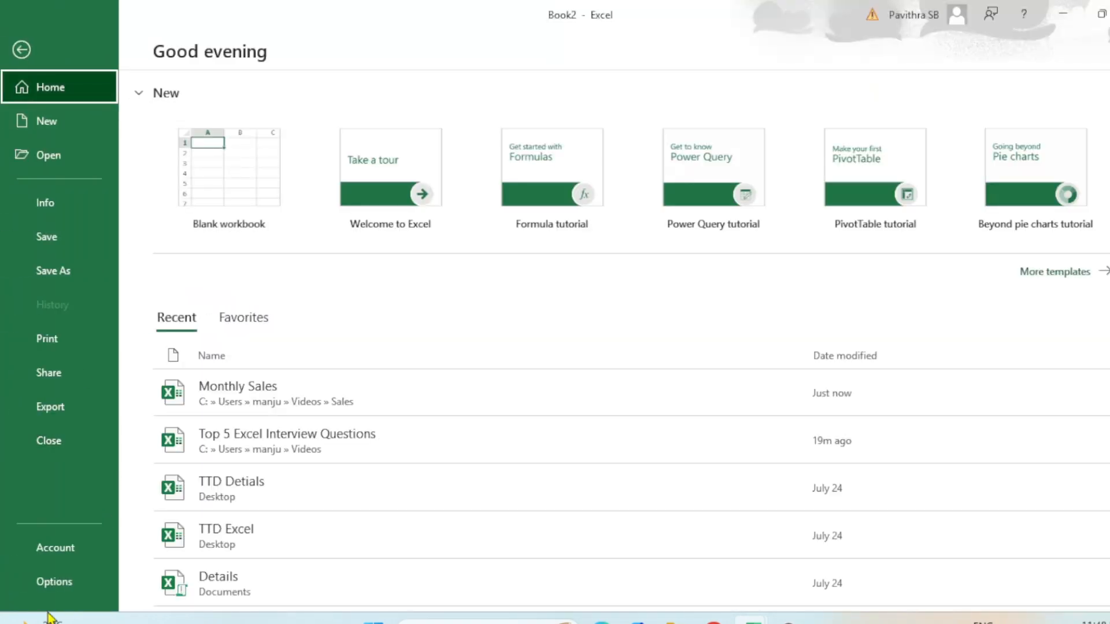
left_click(58, 585)
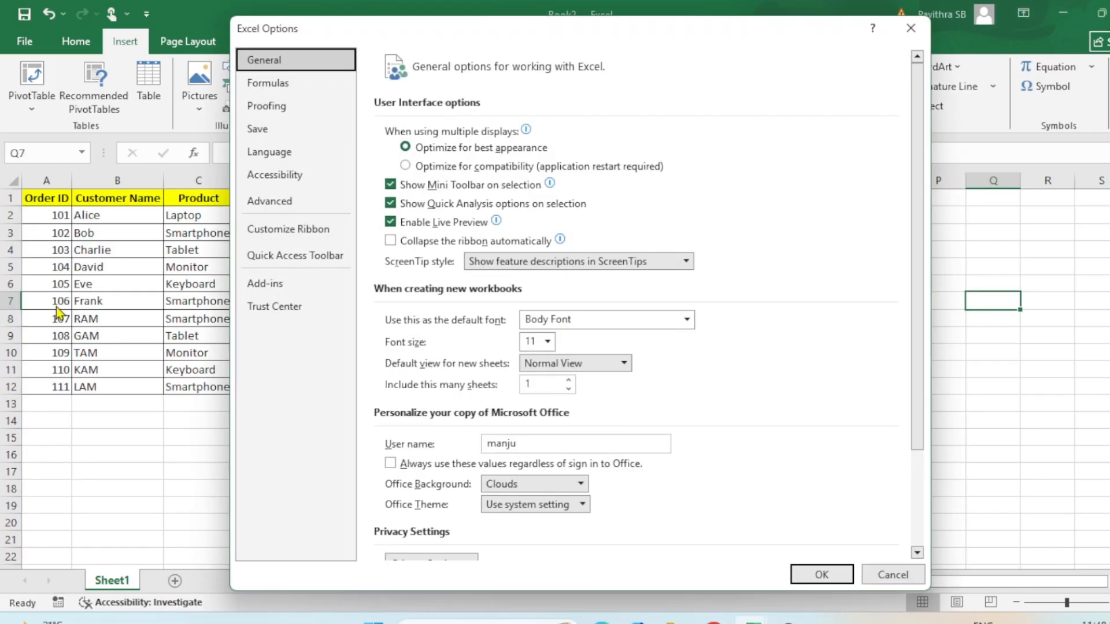
left_click(266, 201)
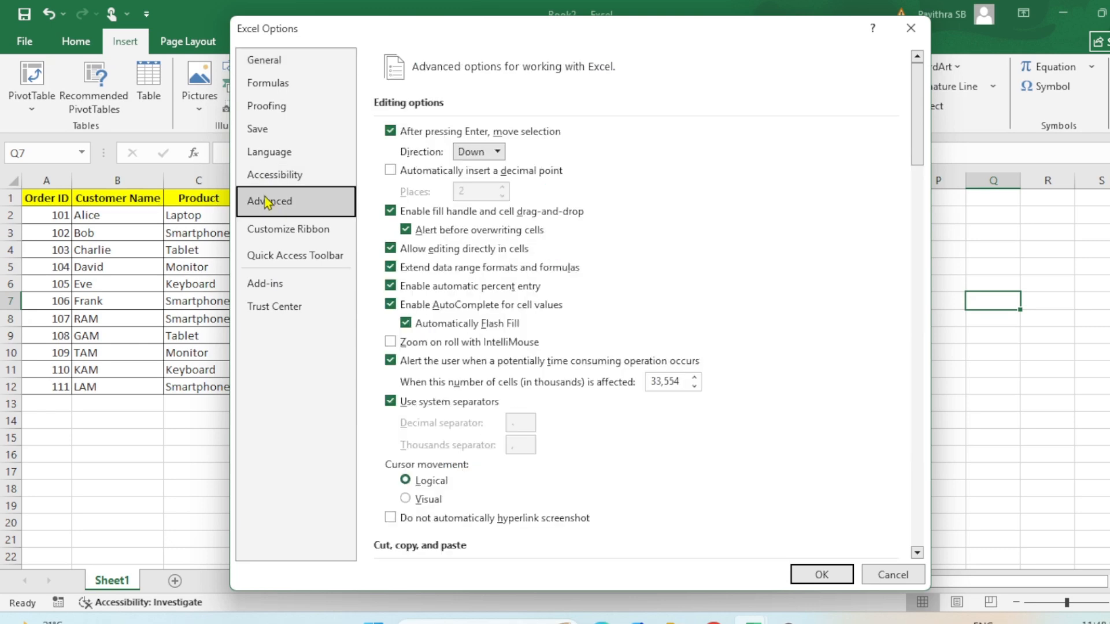
left_click(921, 497)
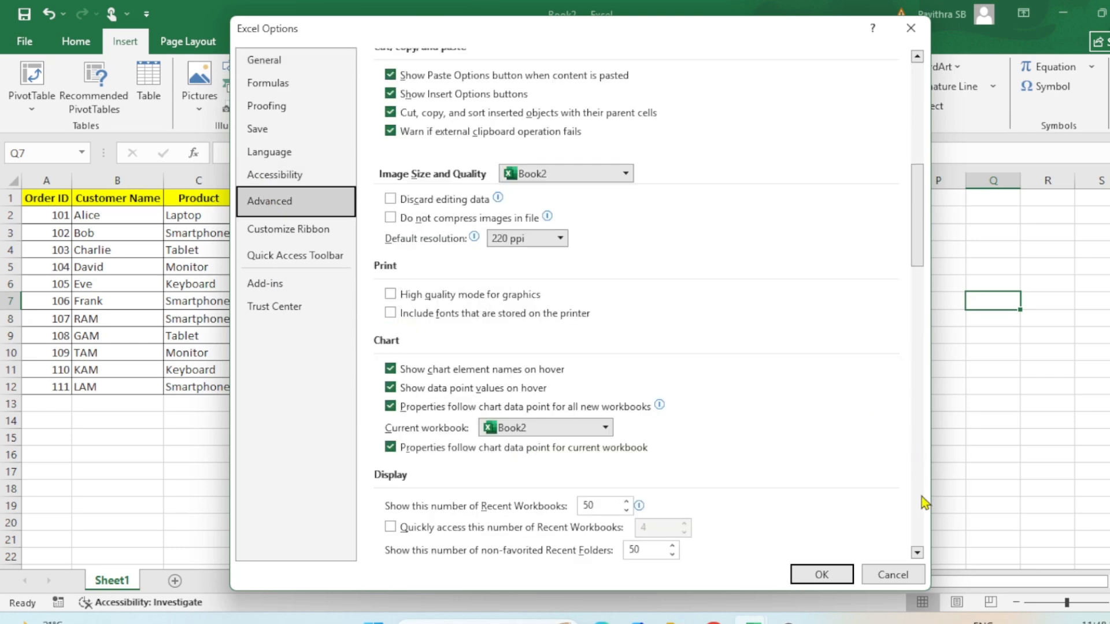
left_click(922, 497)
left_click(921, 497)
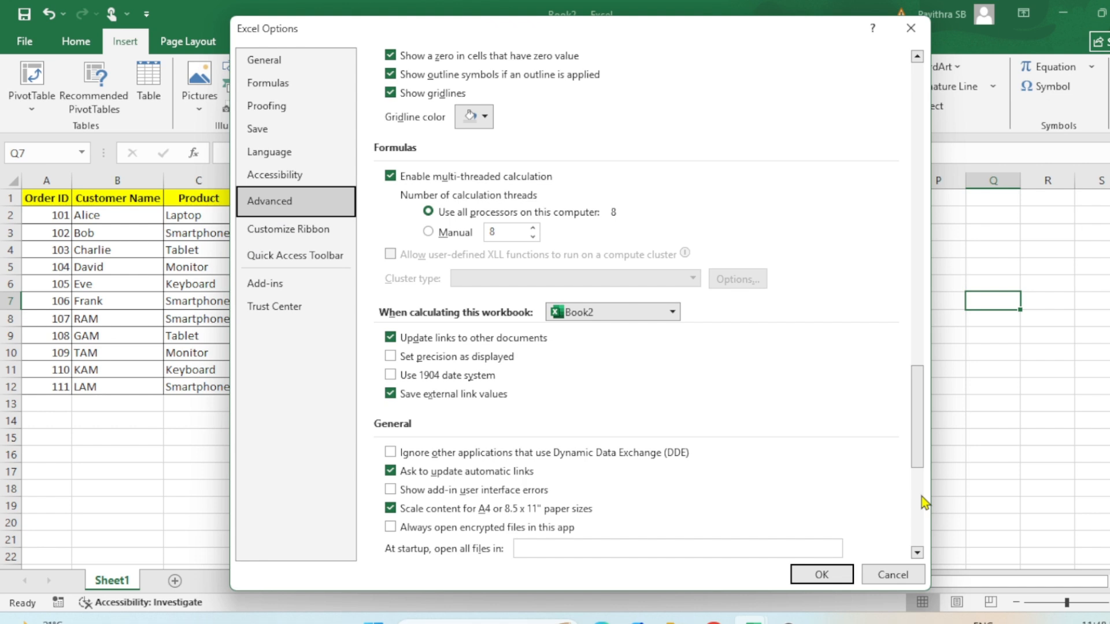
left_click(922, 498)
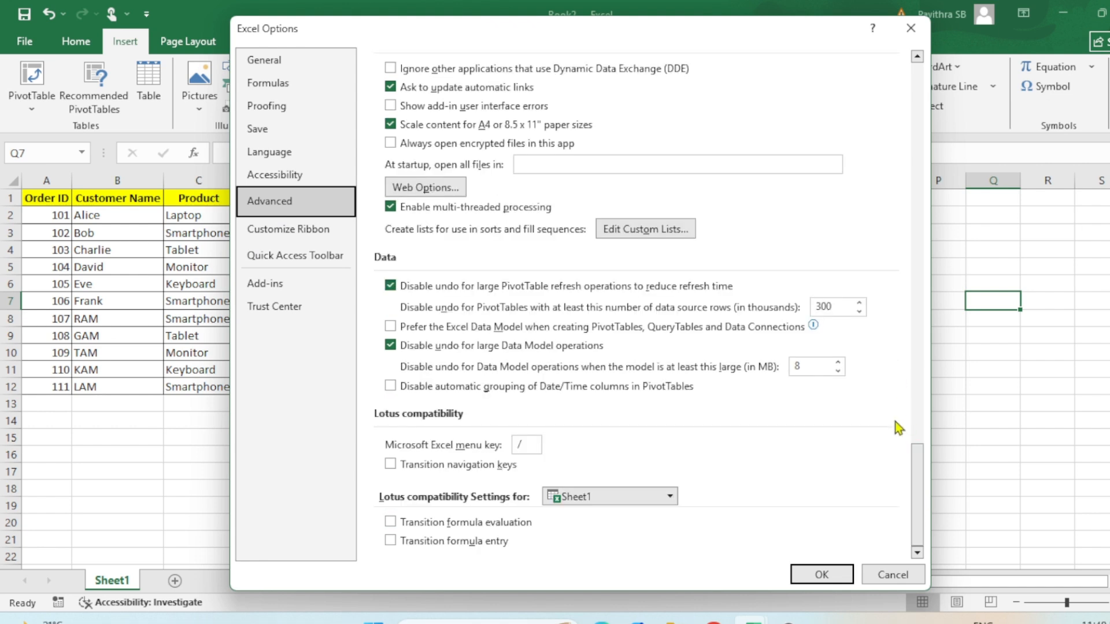
left_click(916, 270)
left_click(916, 269)
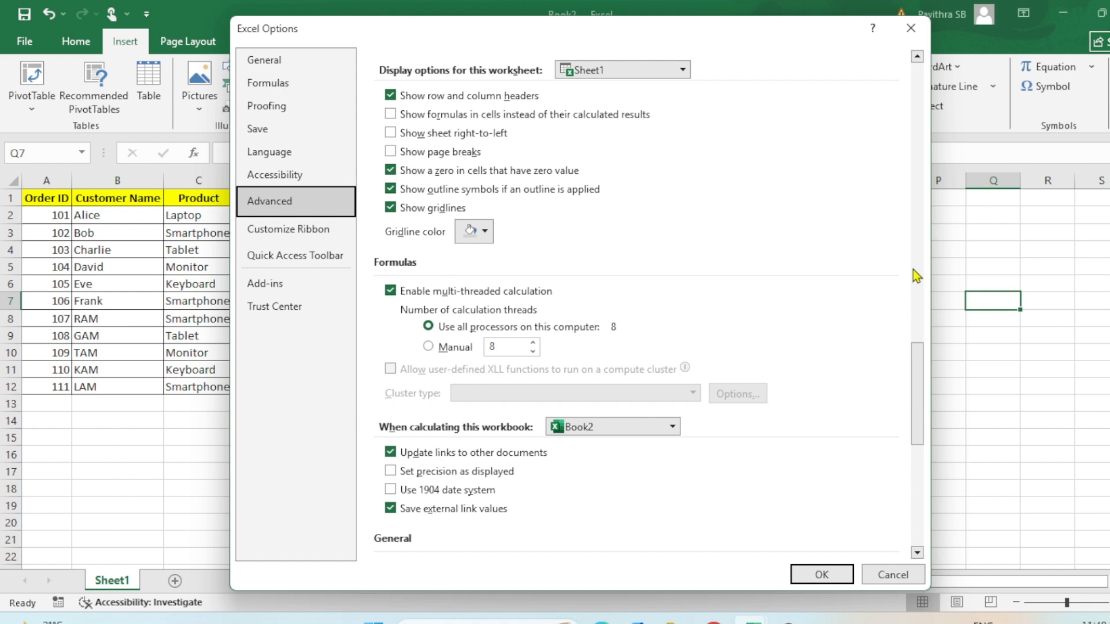
left_click(914, 256)
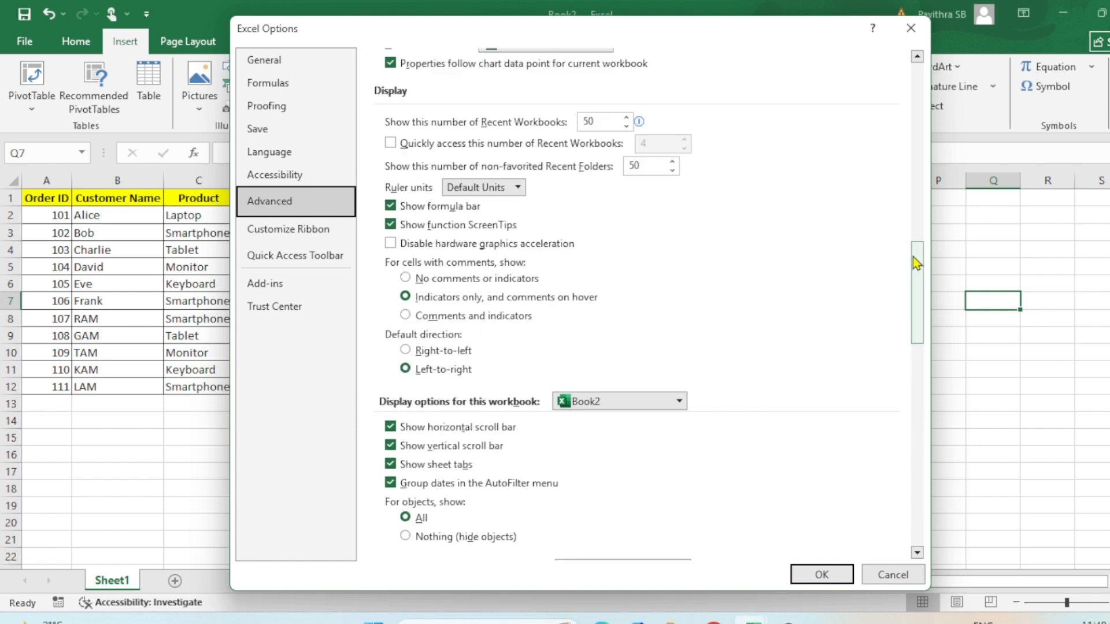
left_click(913, 212)
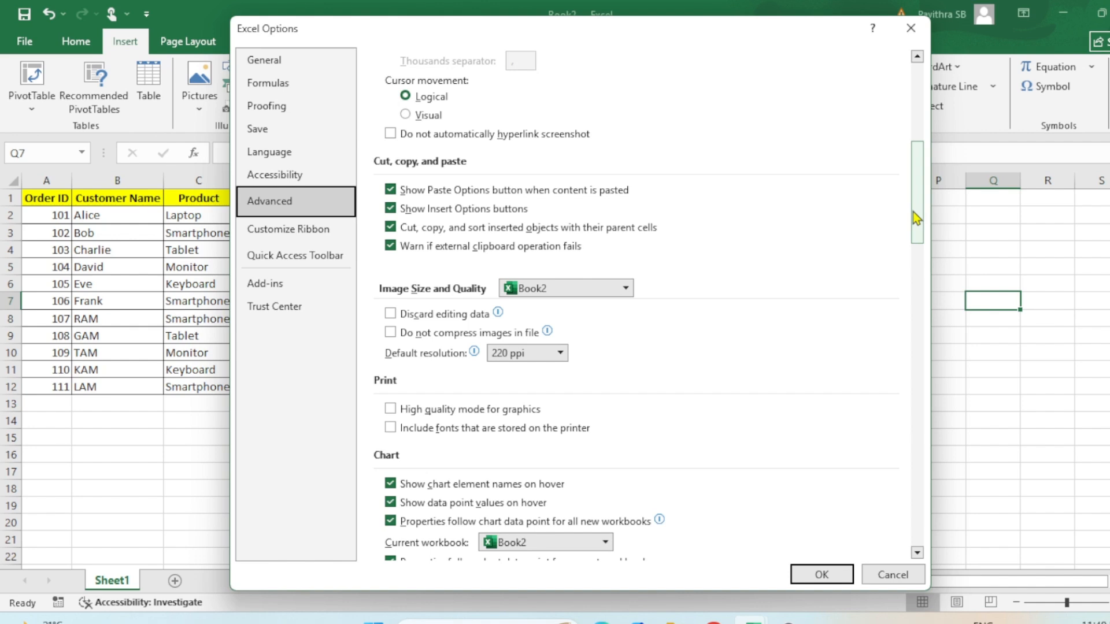
left_click(915, 59)
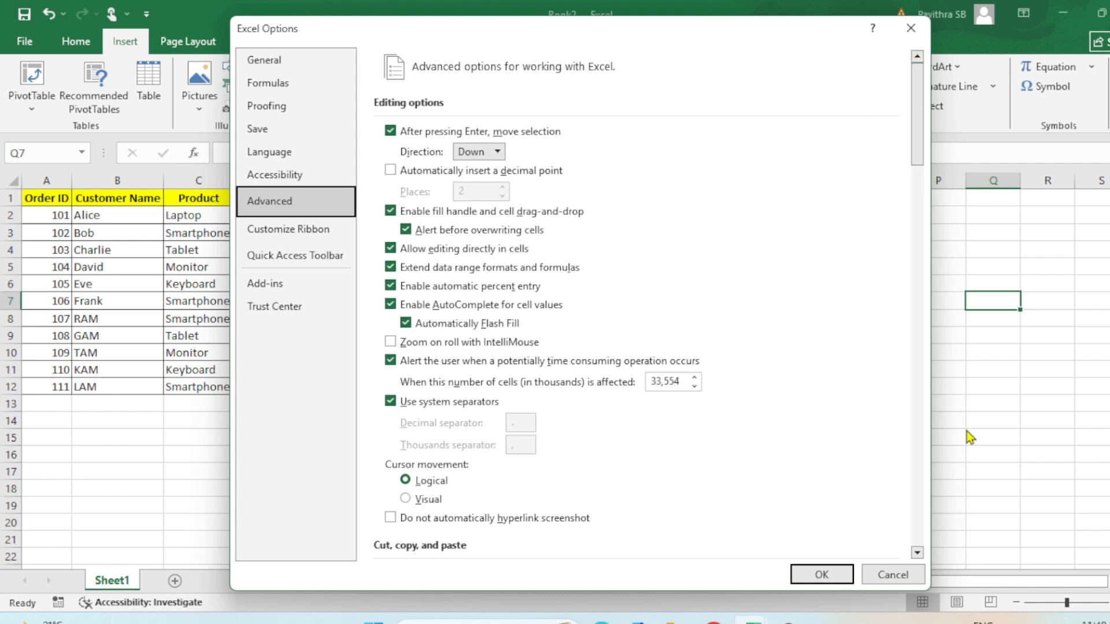
- Review the setting for showing objects under the display options for the Book2 workbook, and close the options with OK
left_click(919, 553)
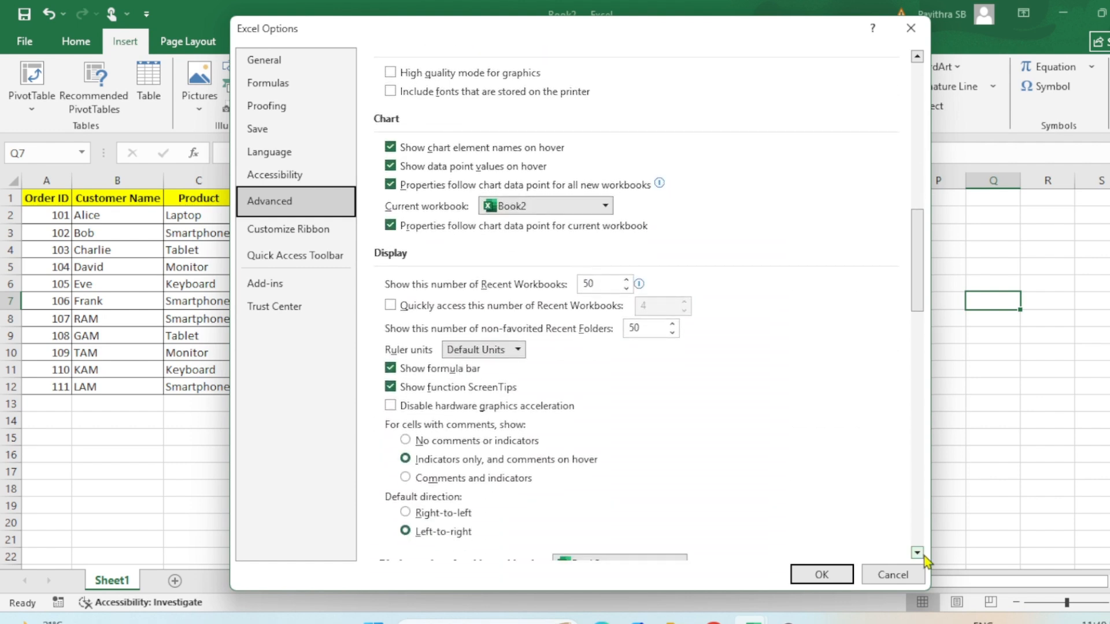
left_click(924, 557)
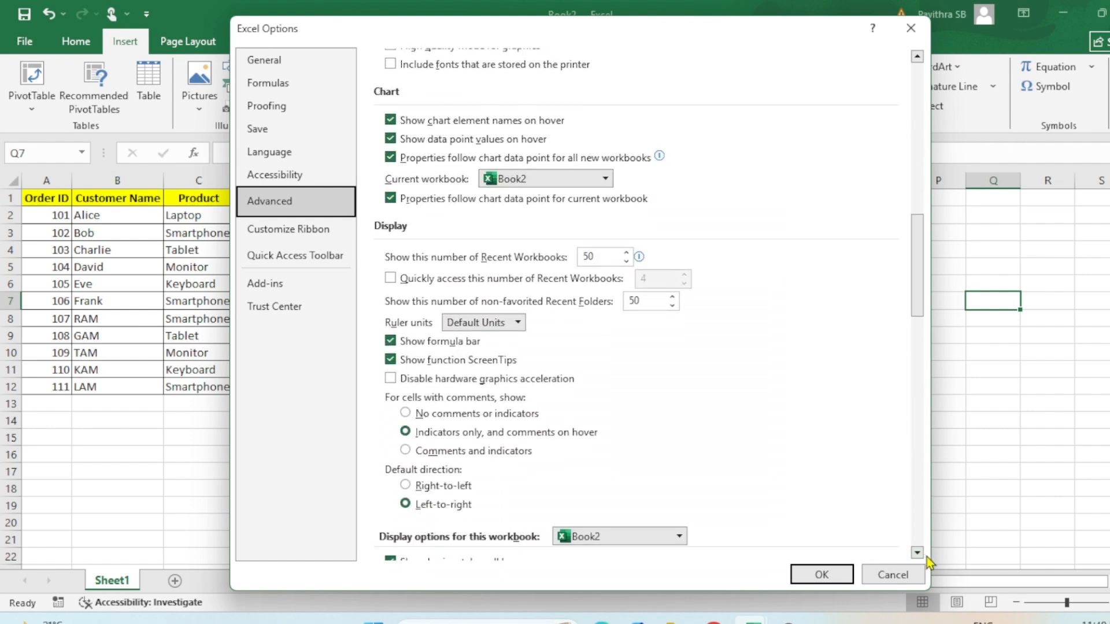
left_click(918, 554)
left_click(919, 554)
left_click(918, 554)
left_click(918, 554)
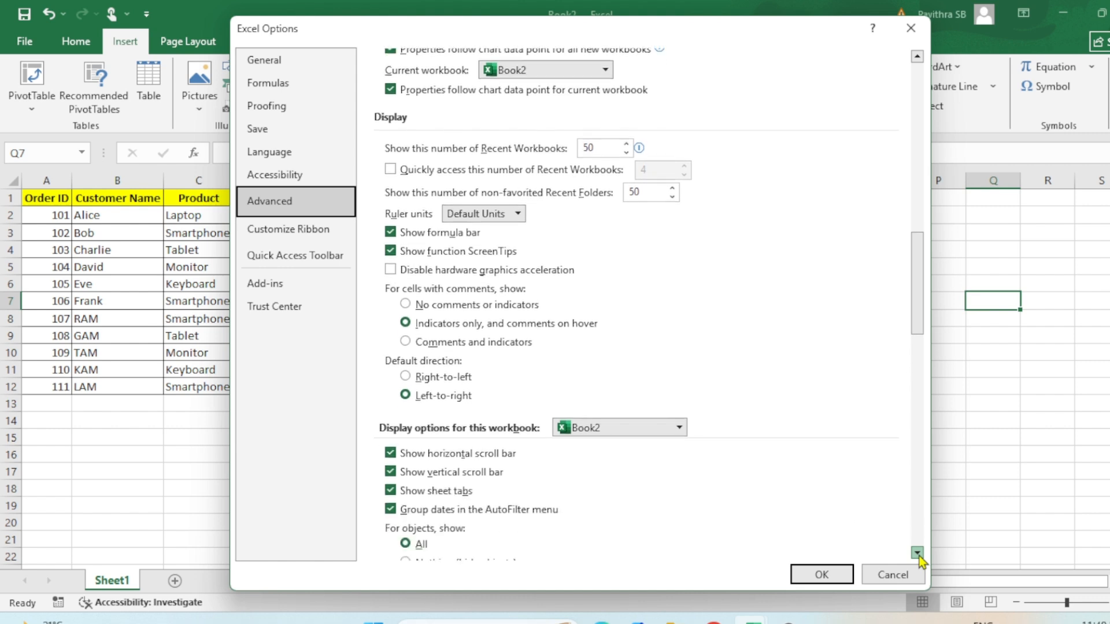
left_click(918, 554)
left_click(918, 554)
left_click(918, 554)
left_click(918, 554)
left_click(918, 554)
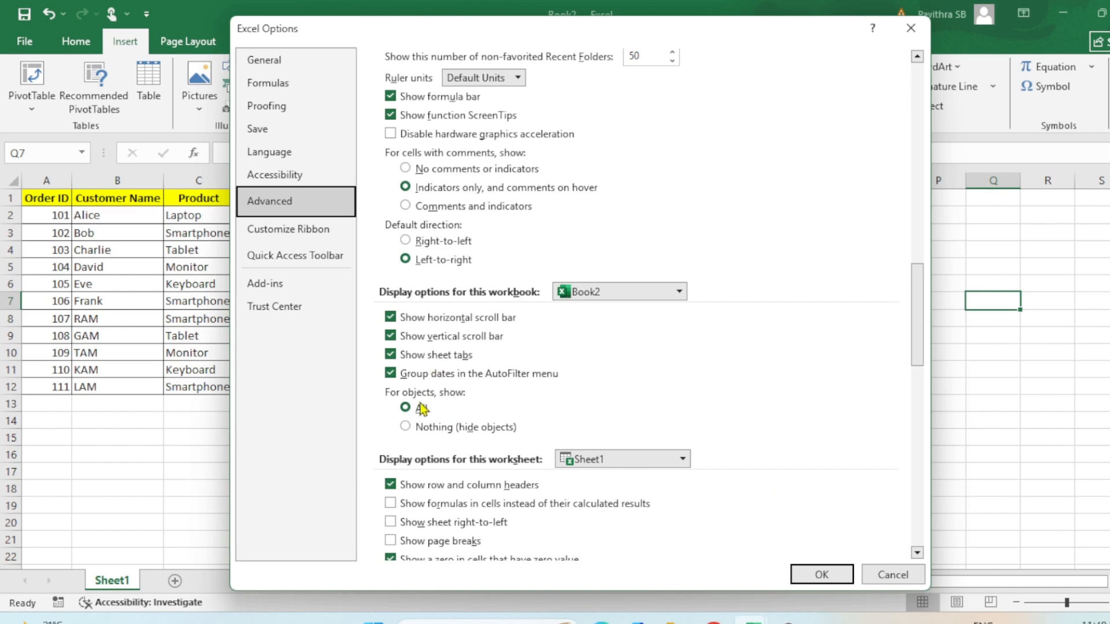
left_click(822, 575)
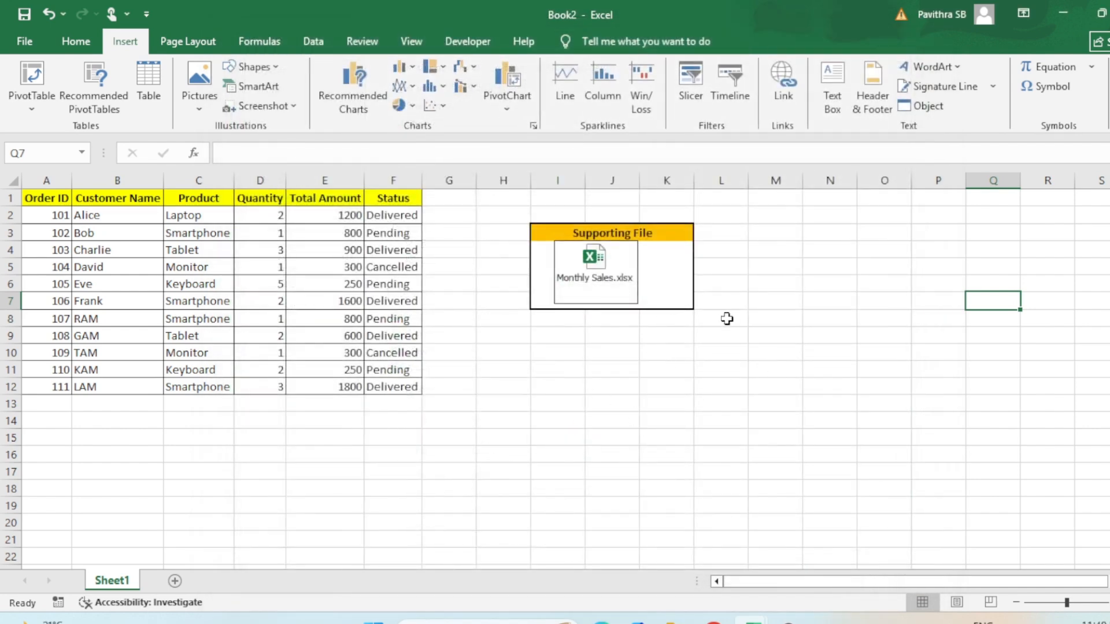